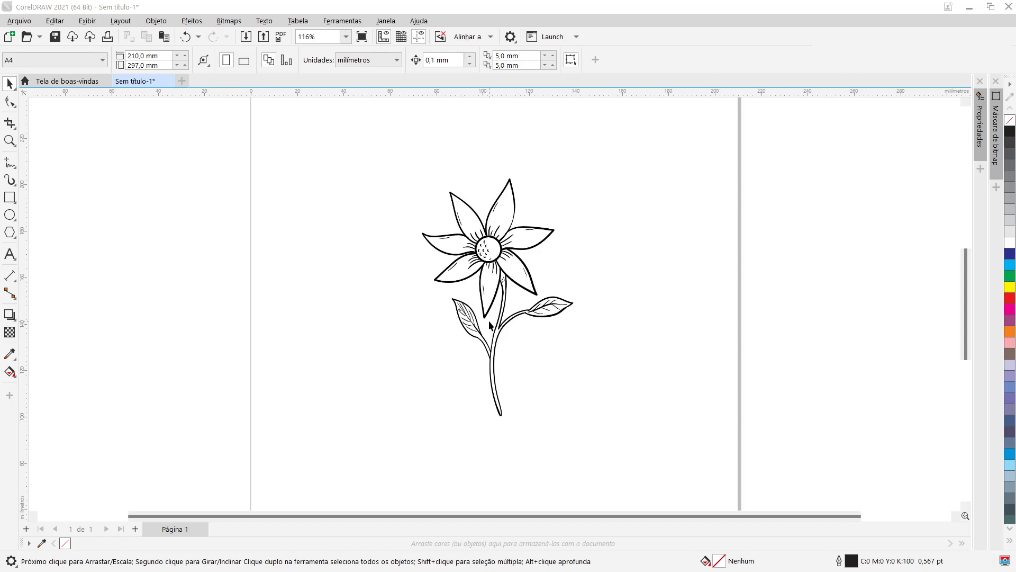
Step: Zoom in and out to examine the flower drawing on the page
scroll(487, 218, up, 6)
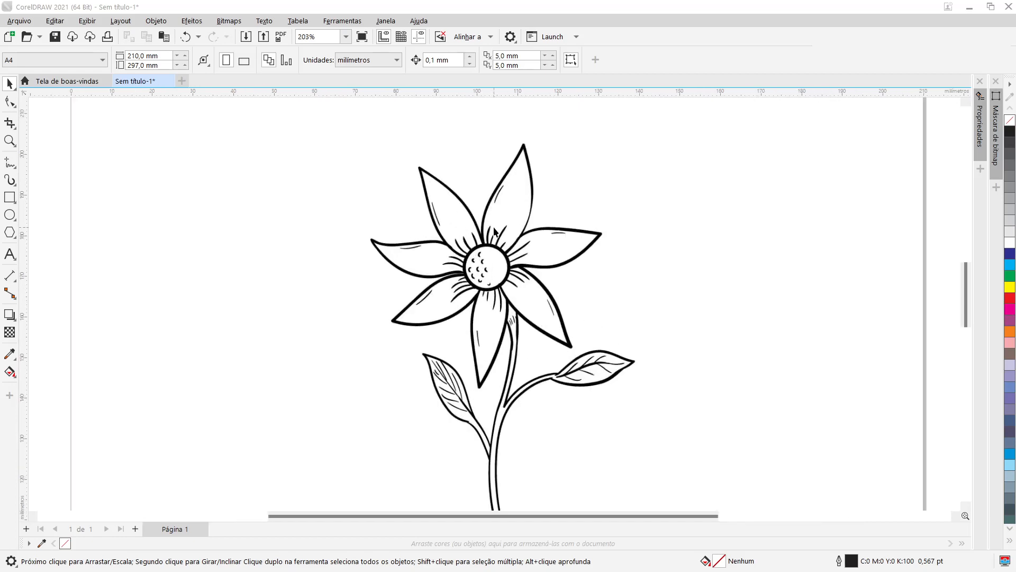
scroll(482, 363, up, 8)
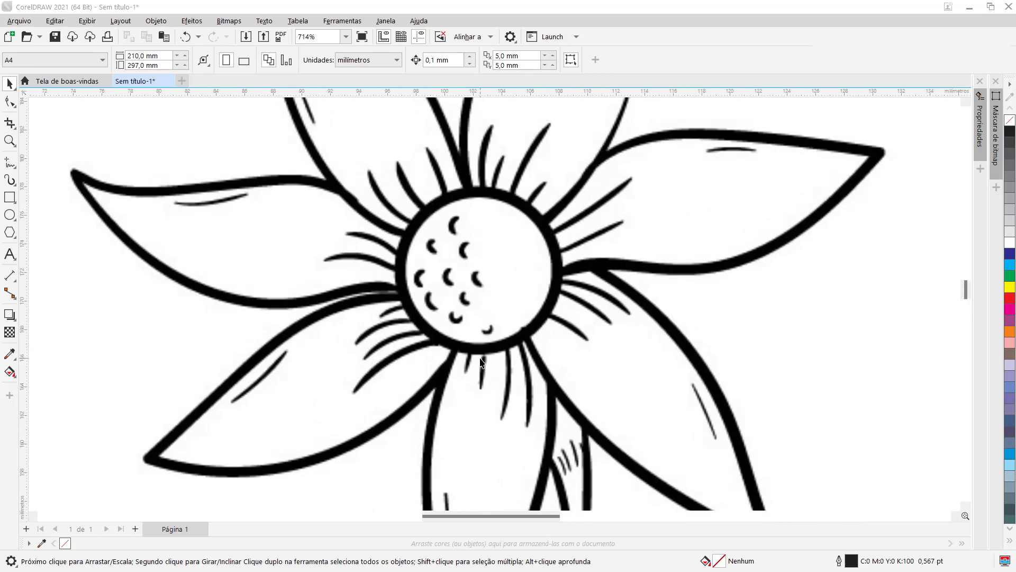
scroll(482, 362, down, 10)
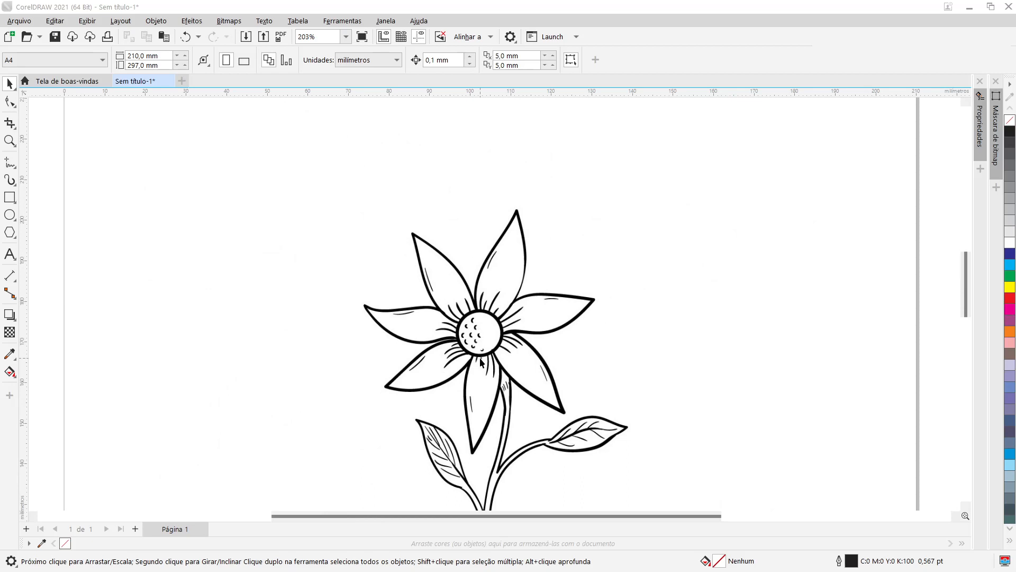
scroll(480, 358, down, 6)
scroll(480, 357, down, 1)
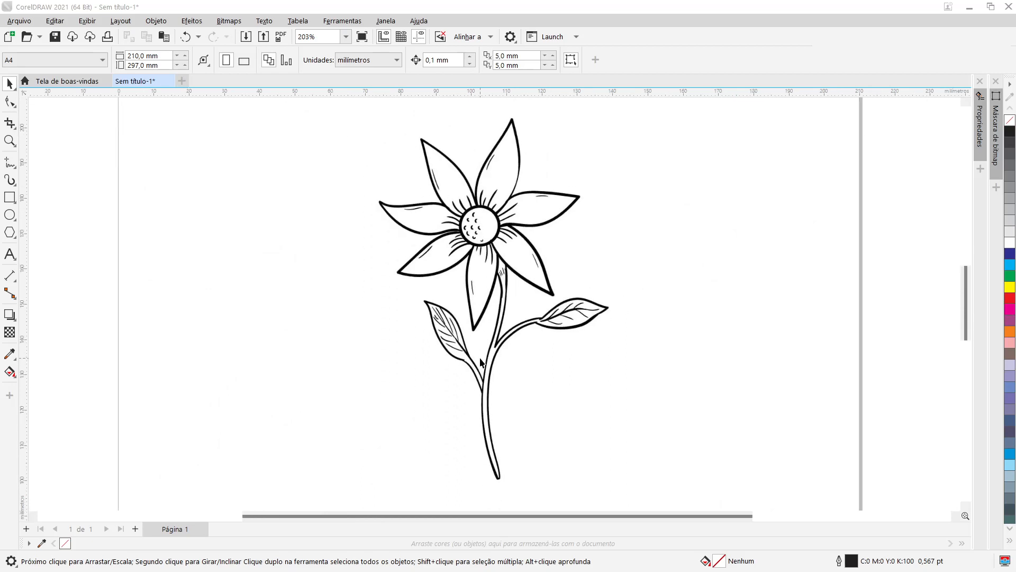
scroll(482, 363, down, 1)
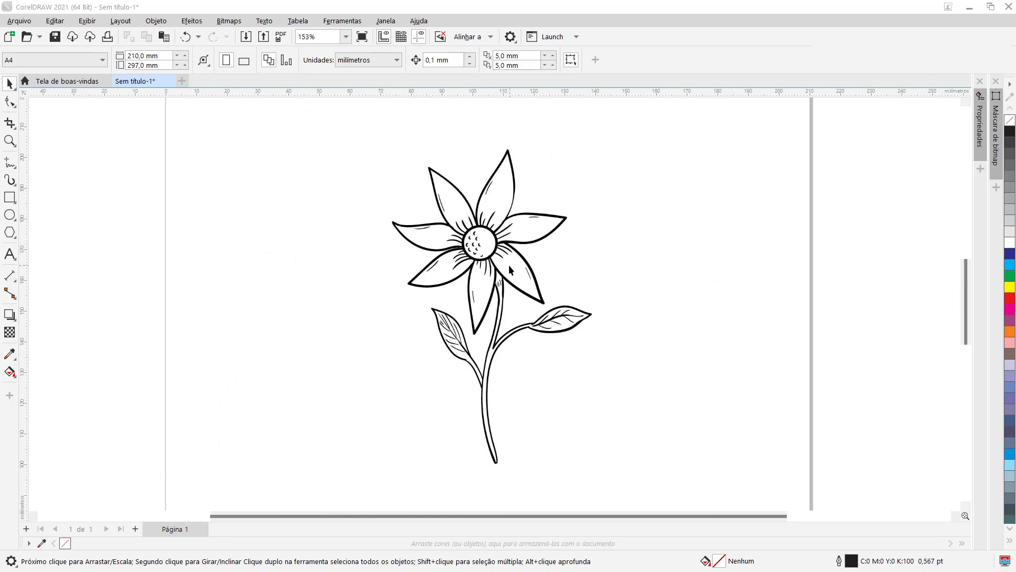
scroll(475, 268, up, 2)
Step: Select the flower bitmap and zoom in closely to inspect the pixelated edges of its lines
click(479, 246)
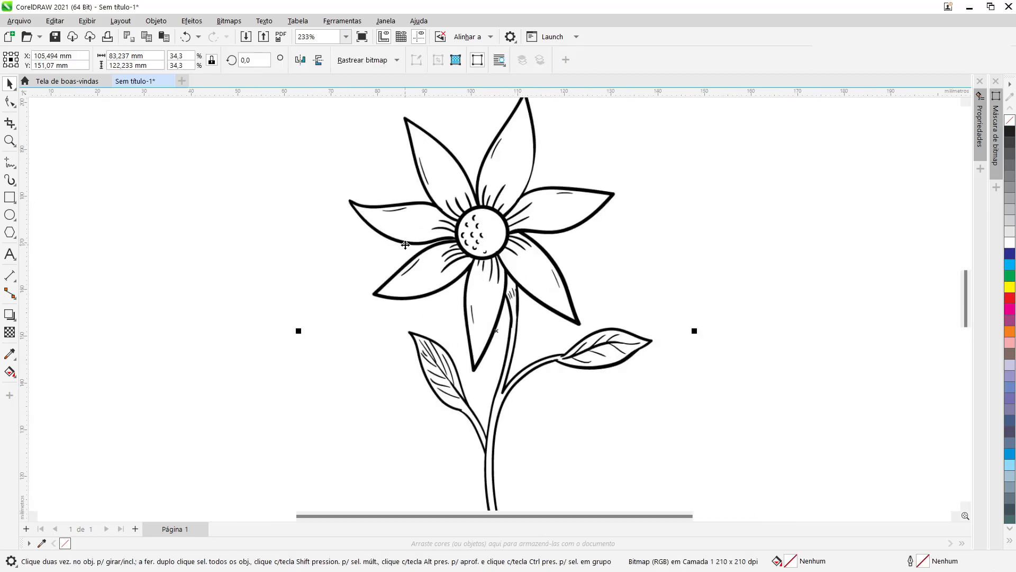
scroll(421, 233, down, 1)
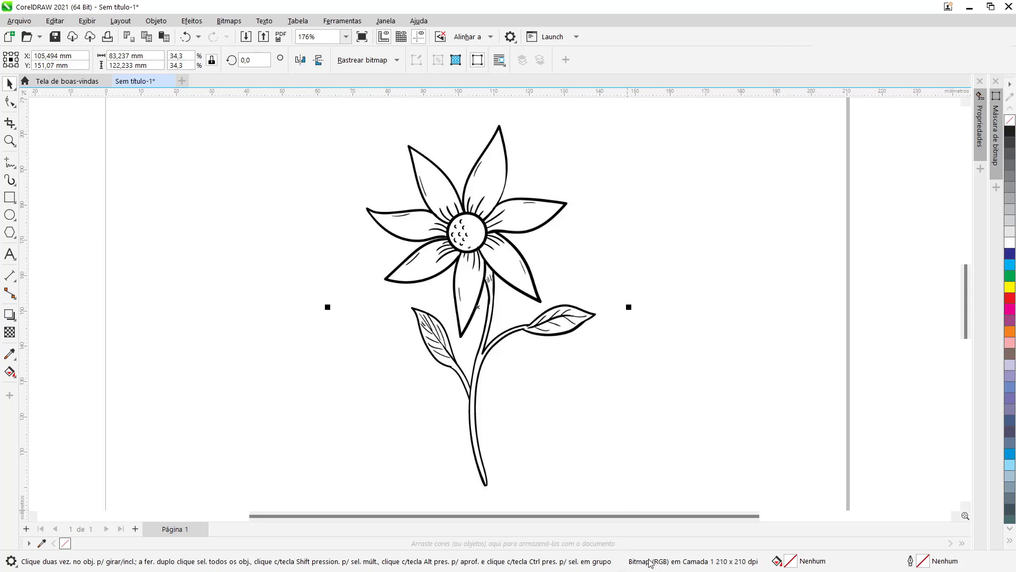
scroll(478, 237, up, 3)
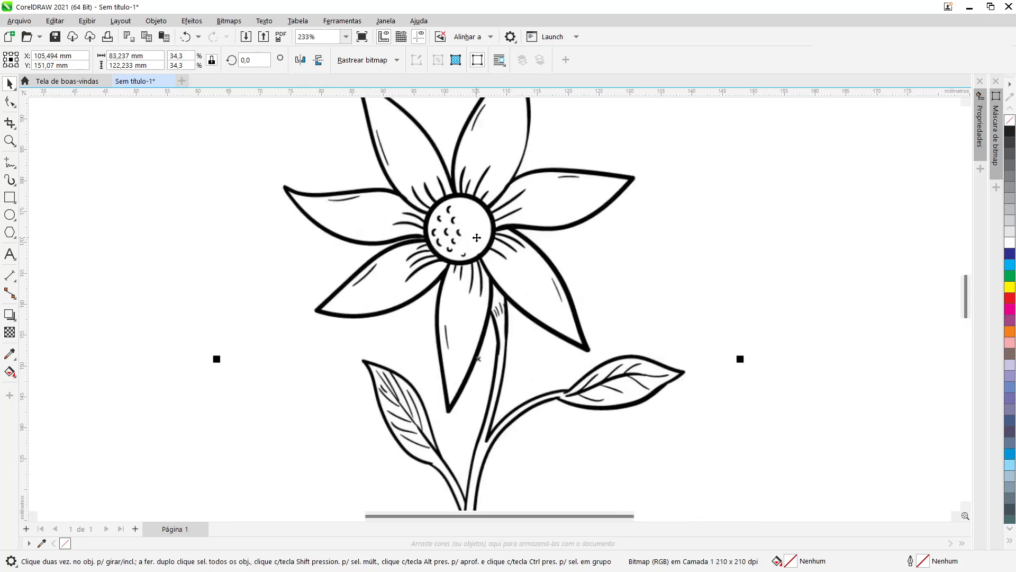
scroll(411, 192, up, 4)
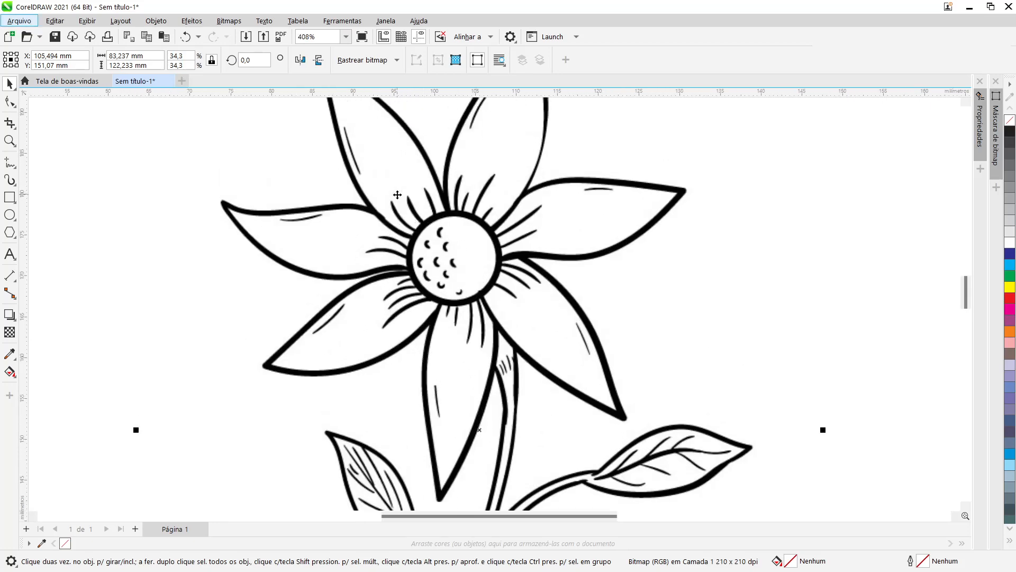
scroll(478, 326, up, 5)
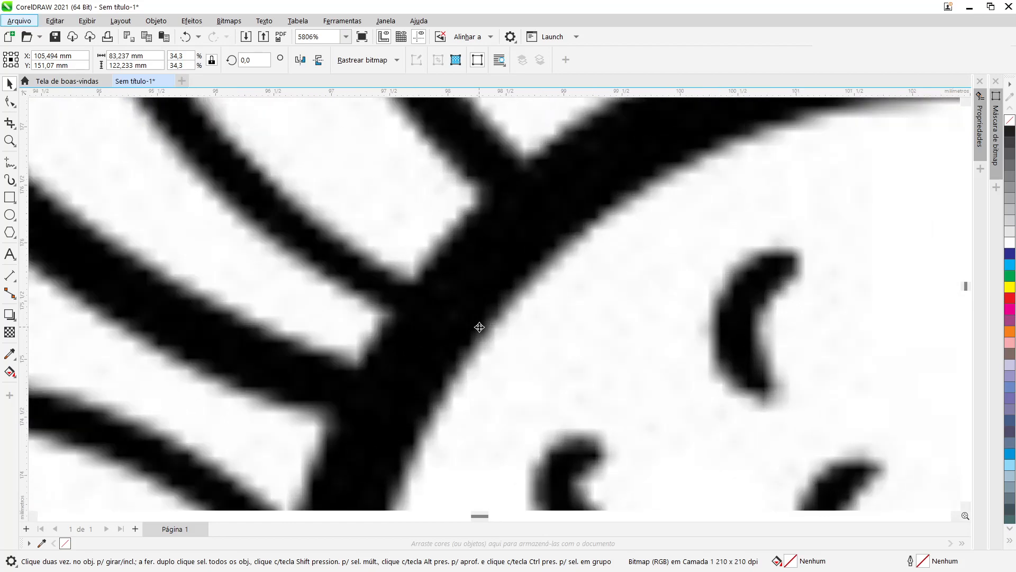
scroll(479, 328, up, 5)
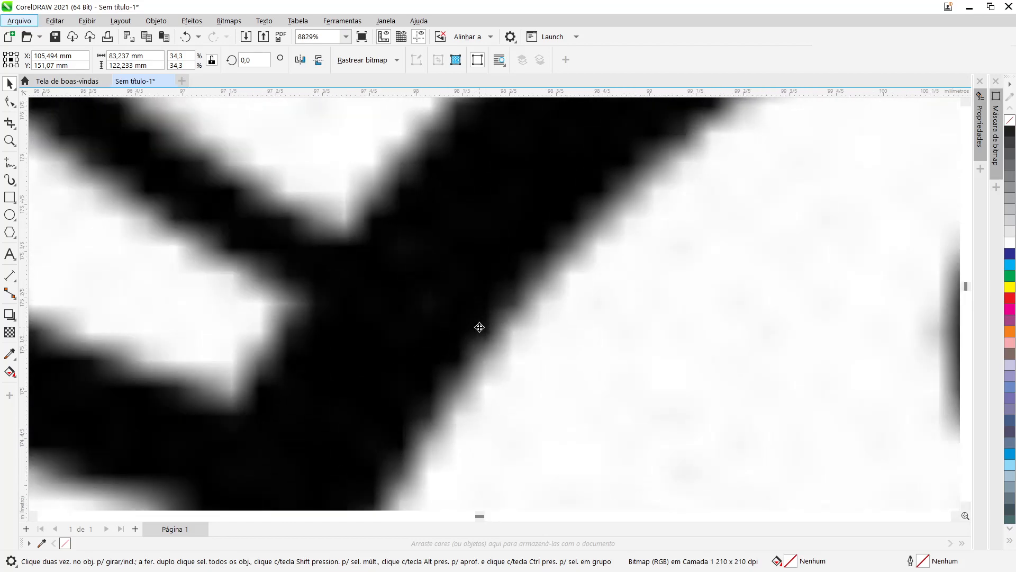
scroll(479, 328, down, 5)
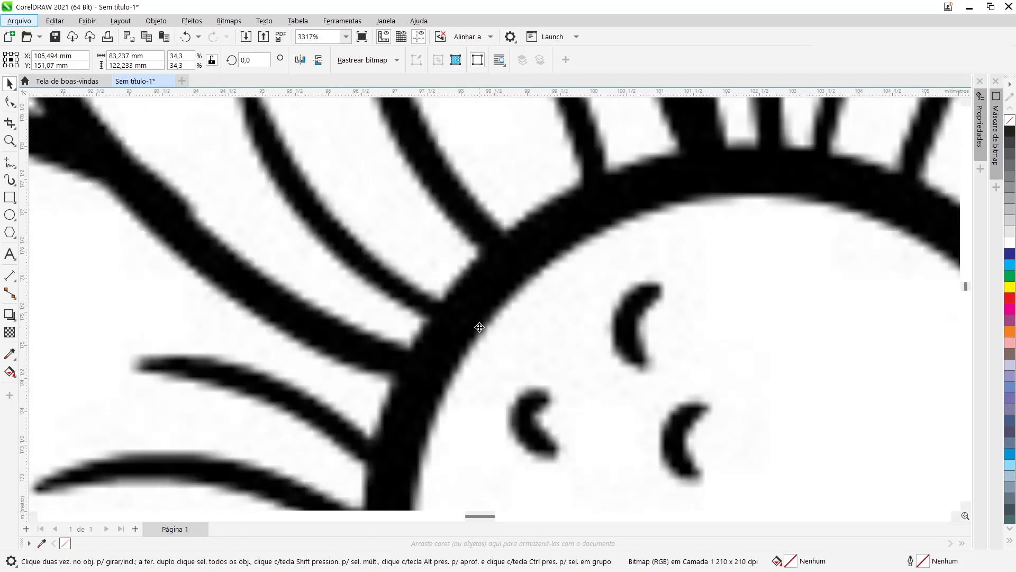
scroll(479, 327, down, 2)
scroll(478, 326, up, 3)
scroll(390, 308, up, 3)
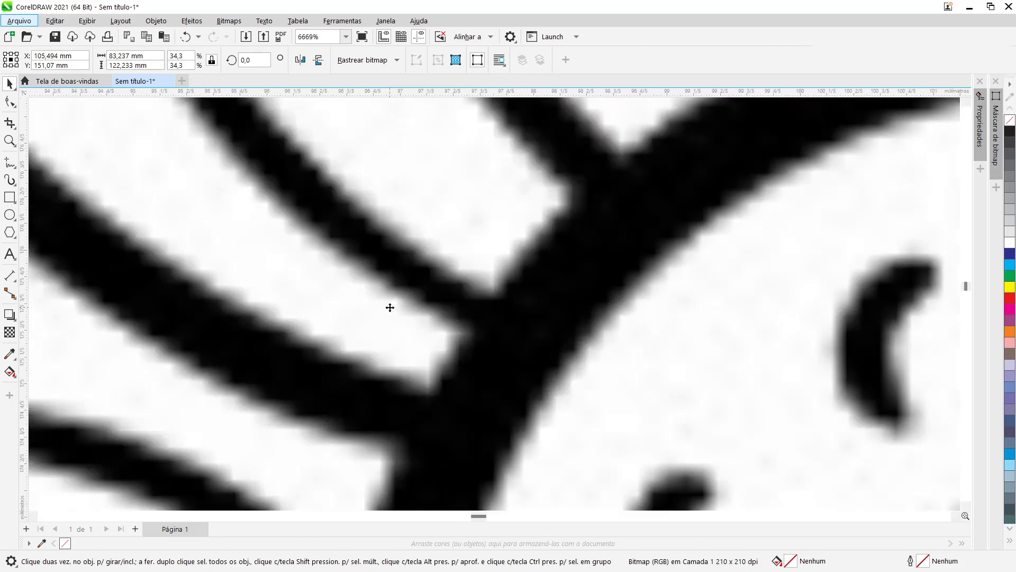
scroll(390, 307, down, 6)
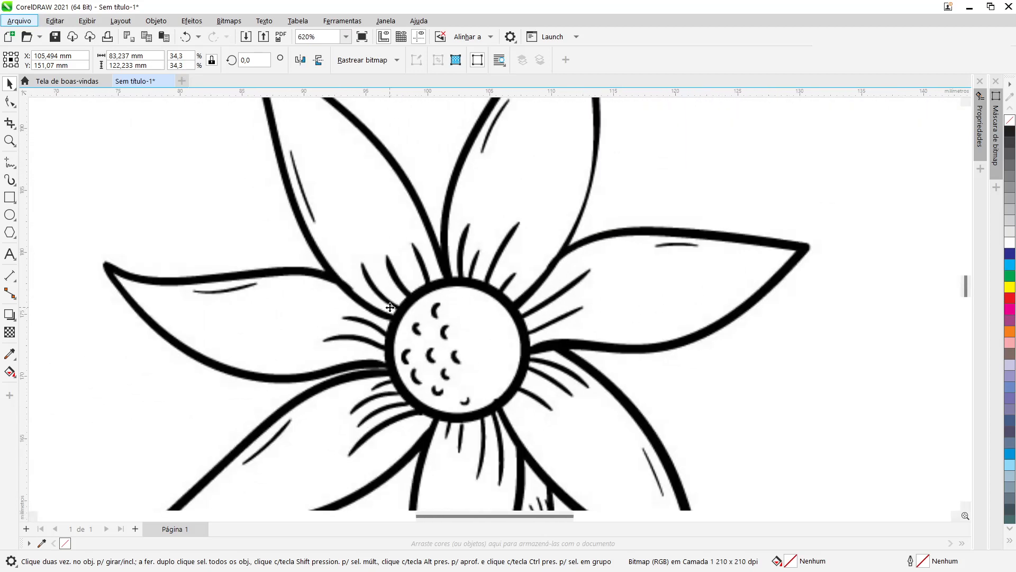
scroll(390, 308, down, 2)
scroll(391, 308, down, 4)
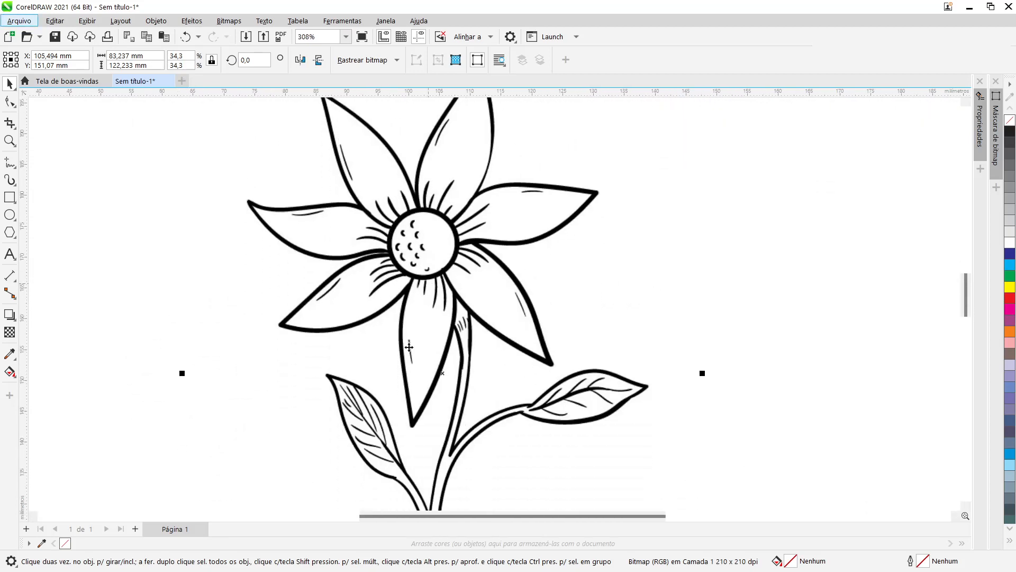
scroll(373, 426, up, 6)
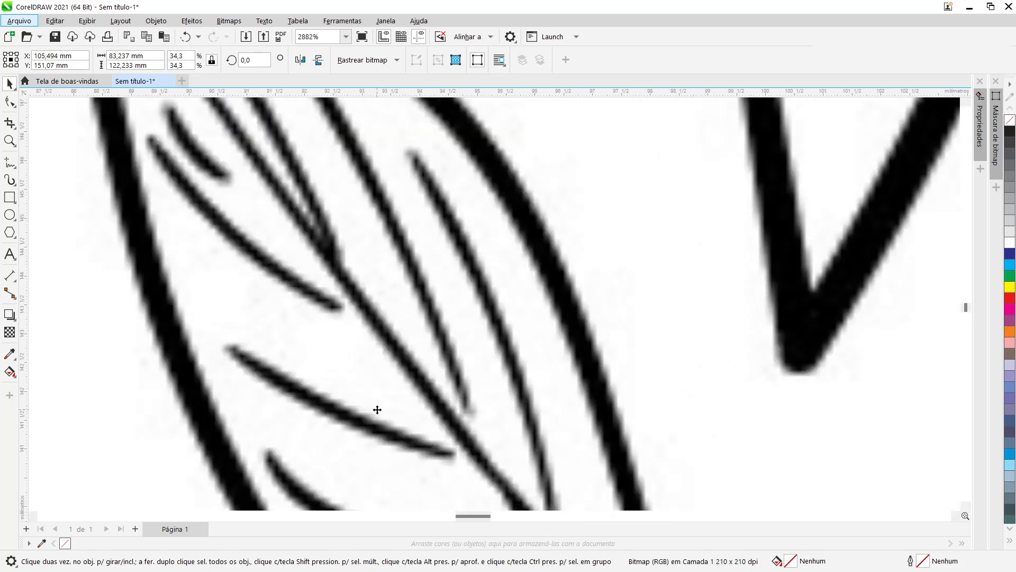
scroll(377, 409, down, 6)
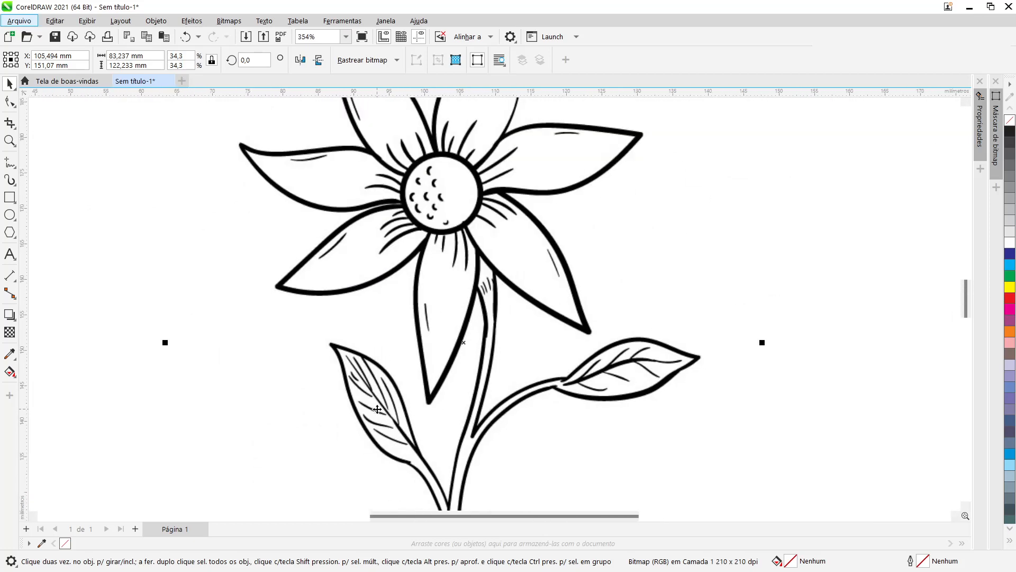
scroll(377, 409, down, 2)
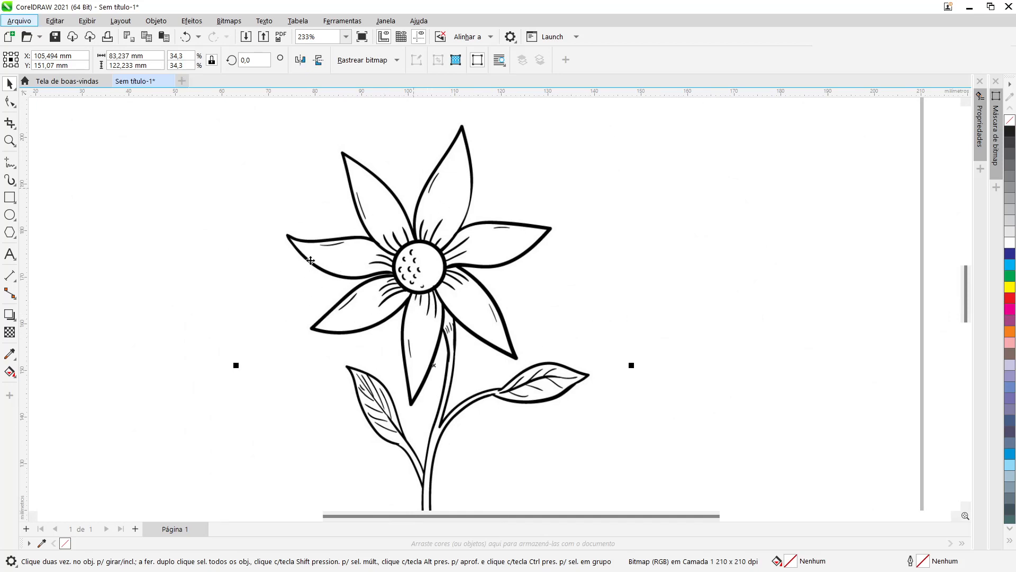
scroll(426, 249, up, 2)
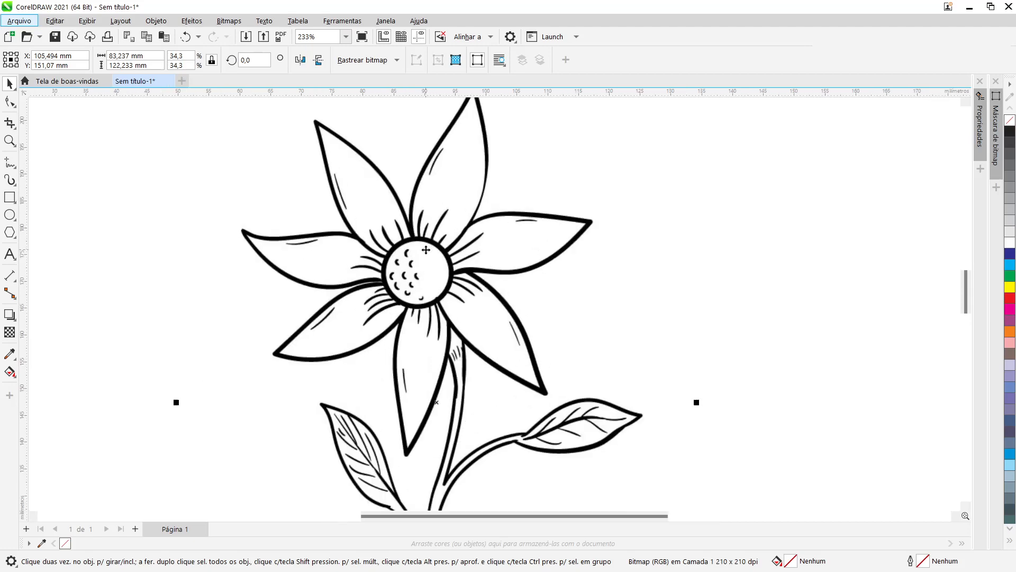
scroll(425, 249, down, 2)
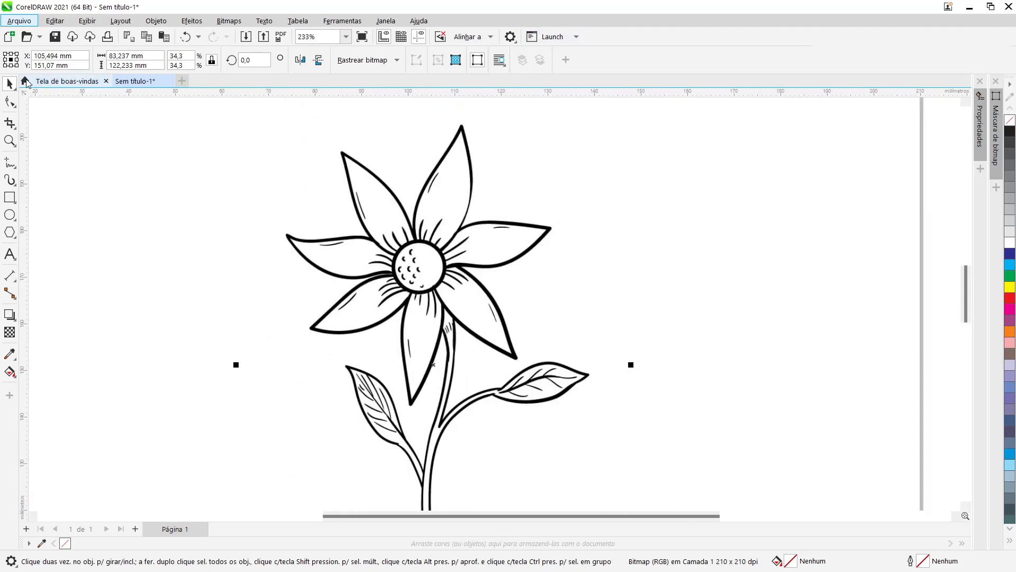
Step: Set the page orientation to landscape
click(164, 212)
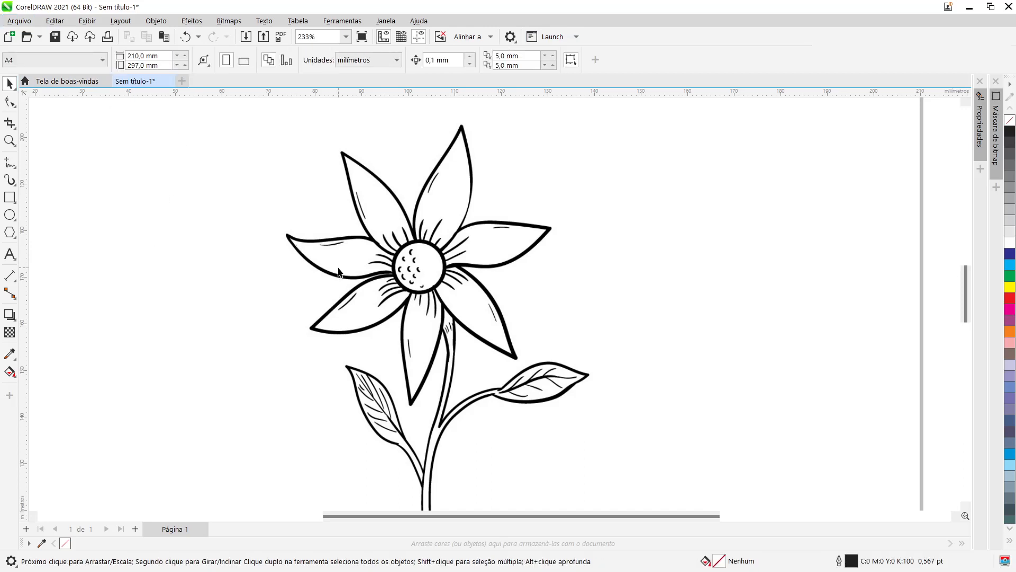
click(352, 279)
key(shift+F2)
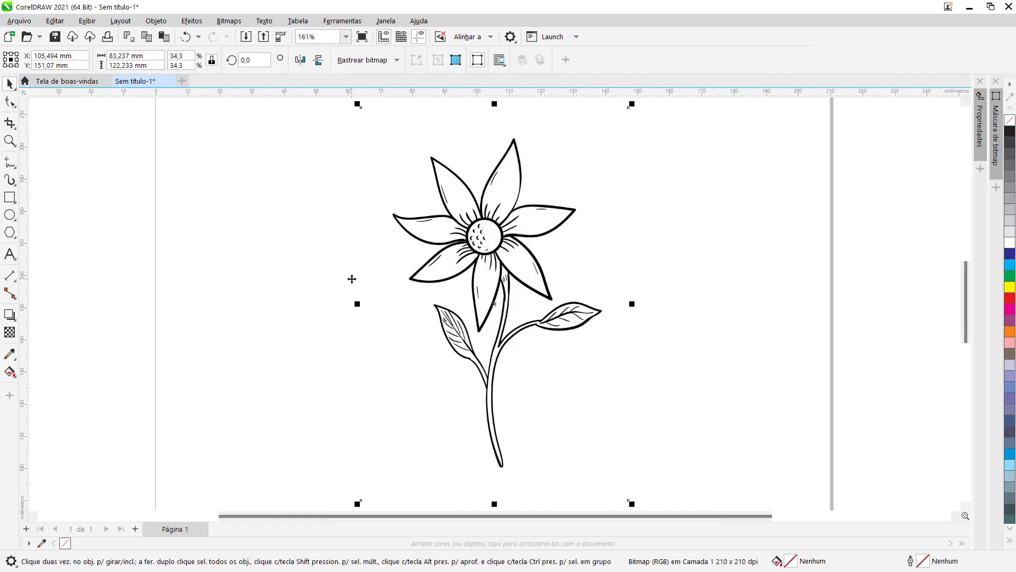
scroll(521, 279, down, 5)
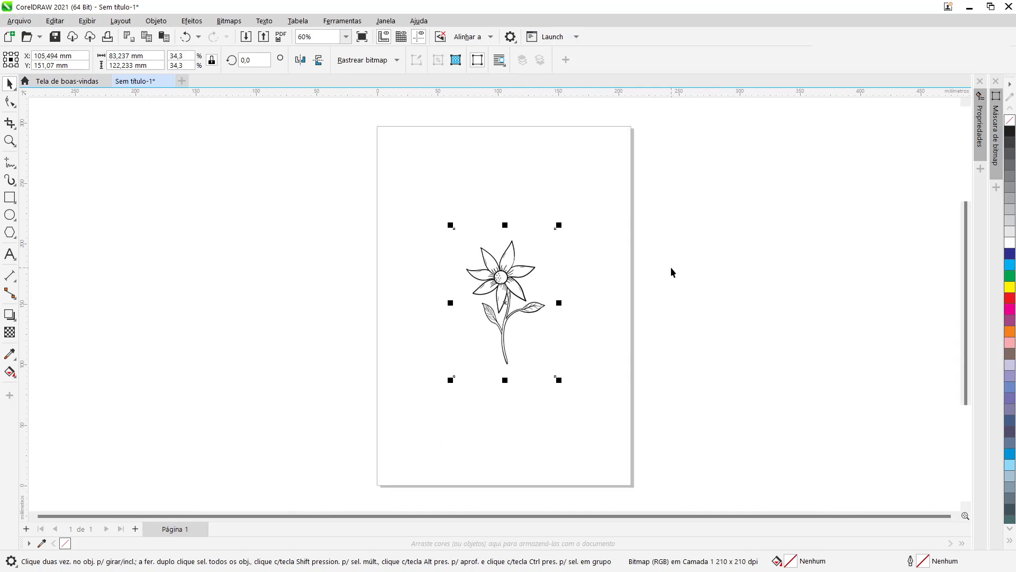
click(640, 289)
scroll(573, 285, up, 1)
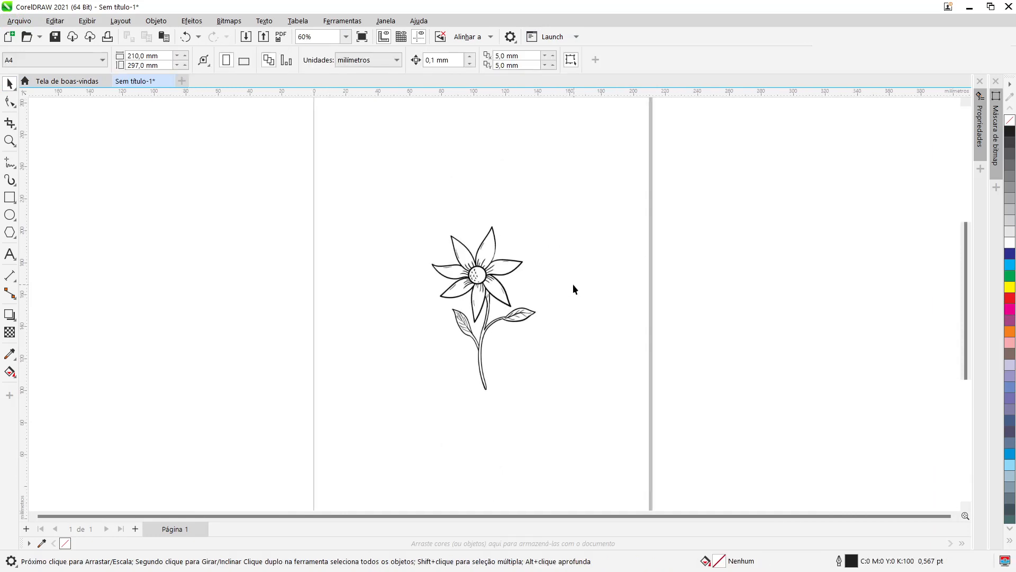
click(244, 62)
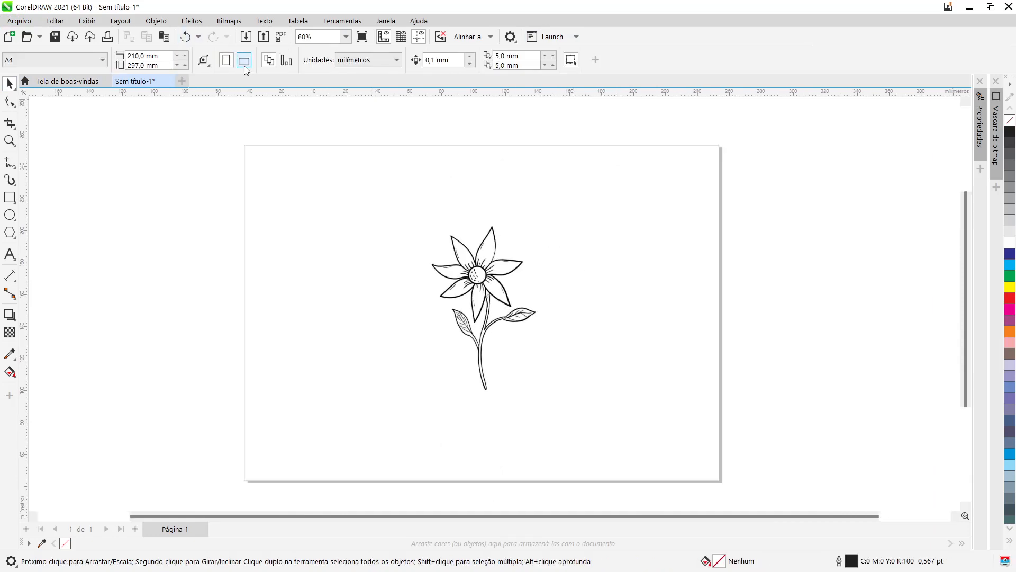
Step: Move the flower bitmap slightly left on the landscape page and select it
drag(483, 290, 390, 308)
click(499, 282)
click(349, 324)
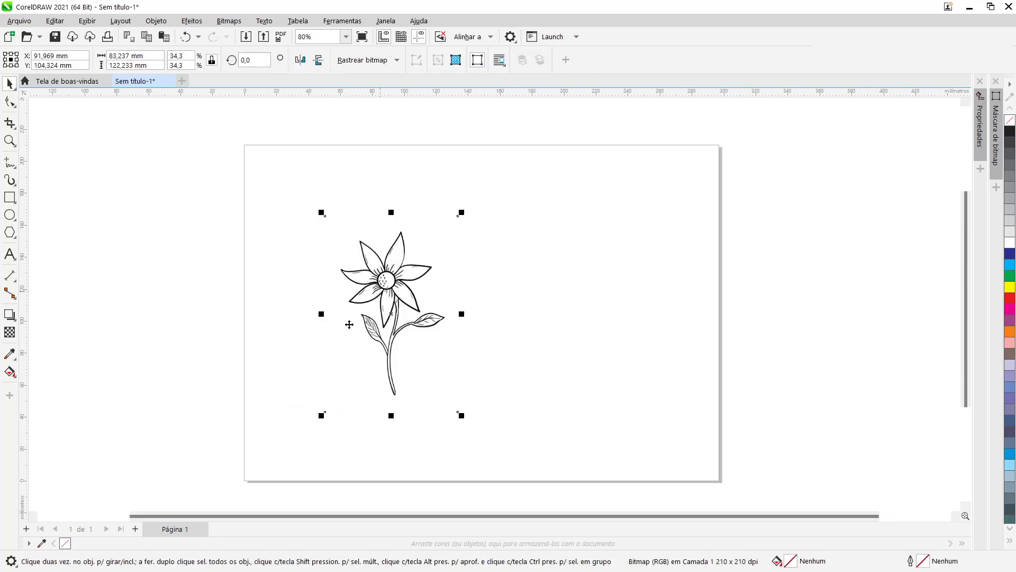
click(230, 23)
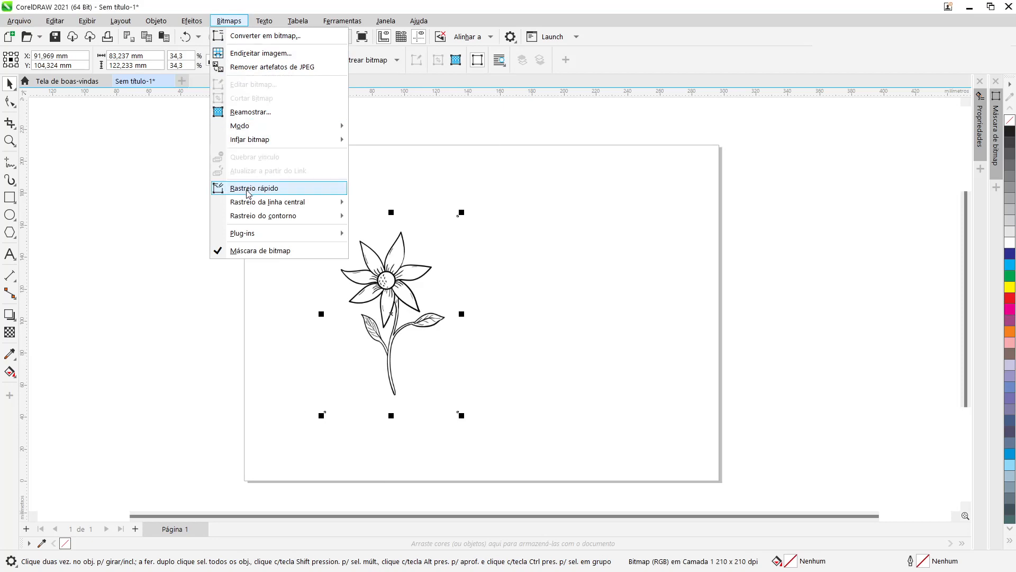
mouse_move(269, 205)
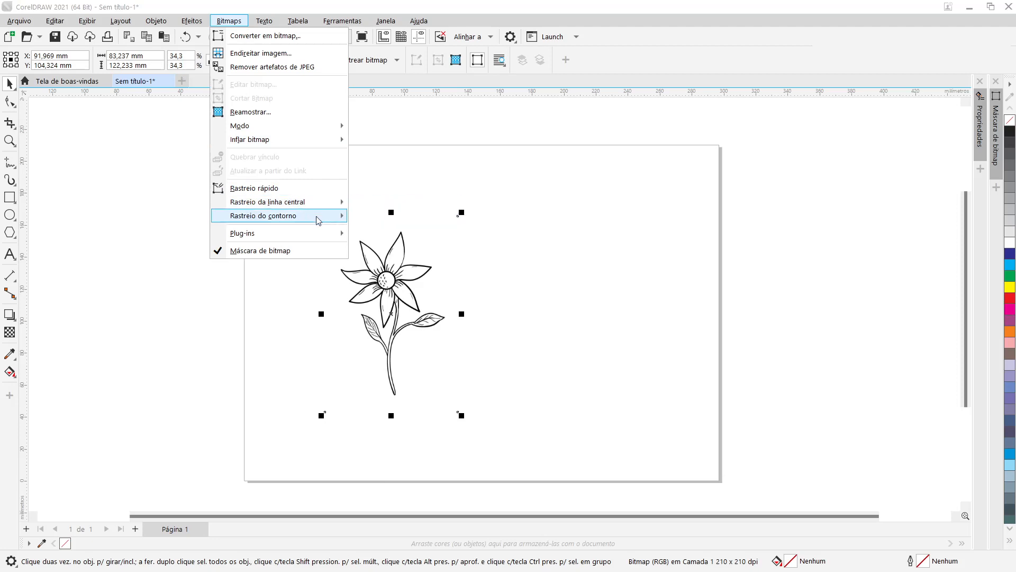
mouse_move(318, 221)
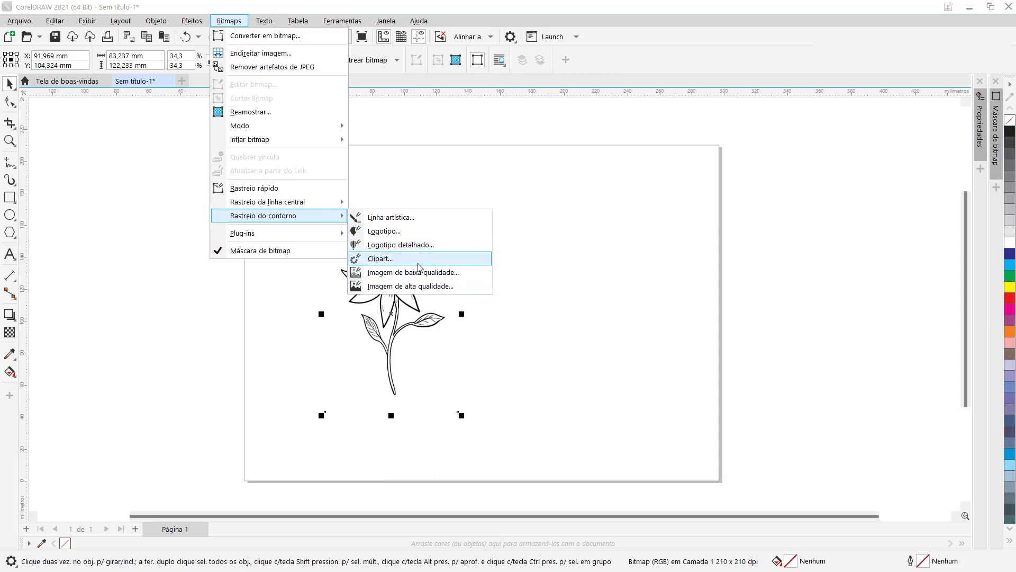
click(570, 220)
Step: Zoom in closely on the bitmap's flower center to examine the pixelation of its strokes once more
scroll(397, 291, up, 9)
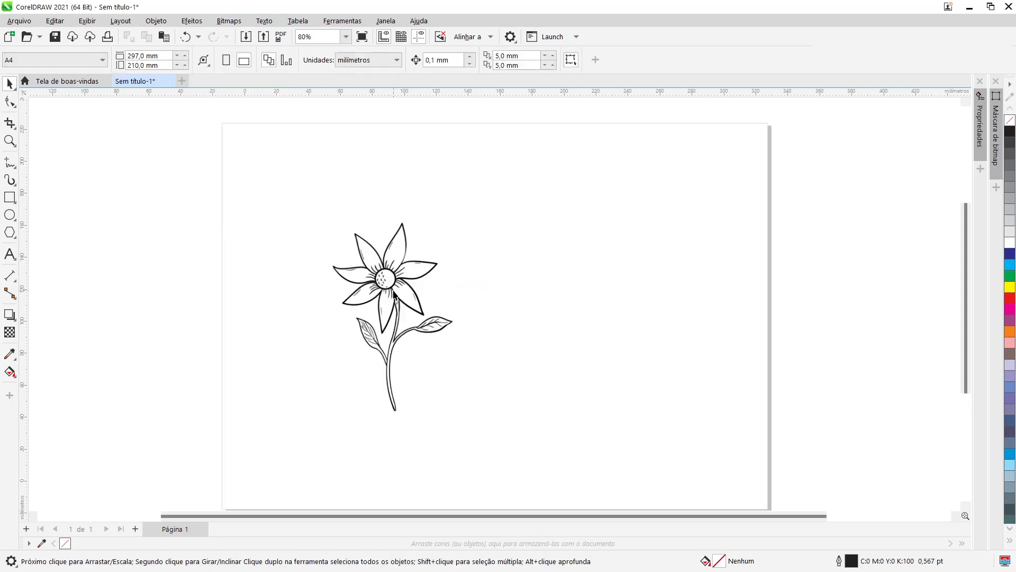
scroll(397, 293, up, 4)
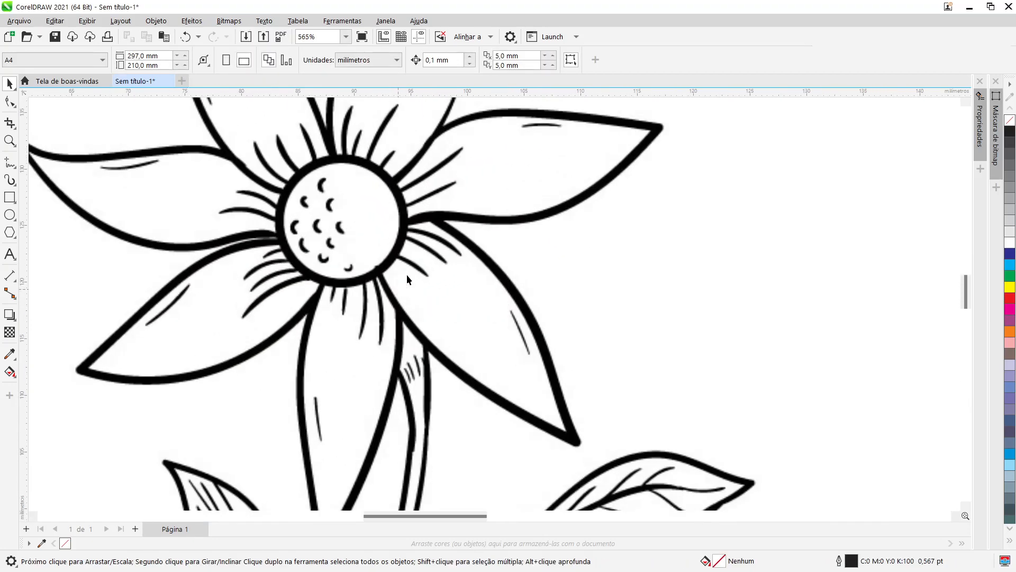
click(422, 247)
scroll(423, 244, up, 2)
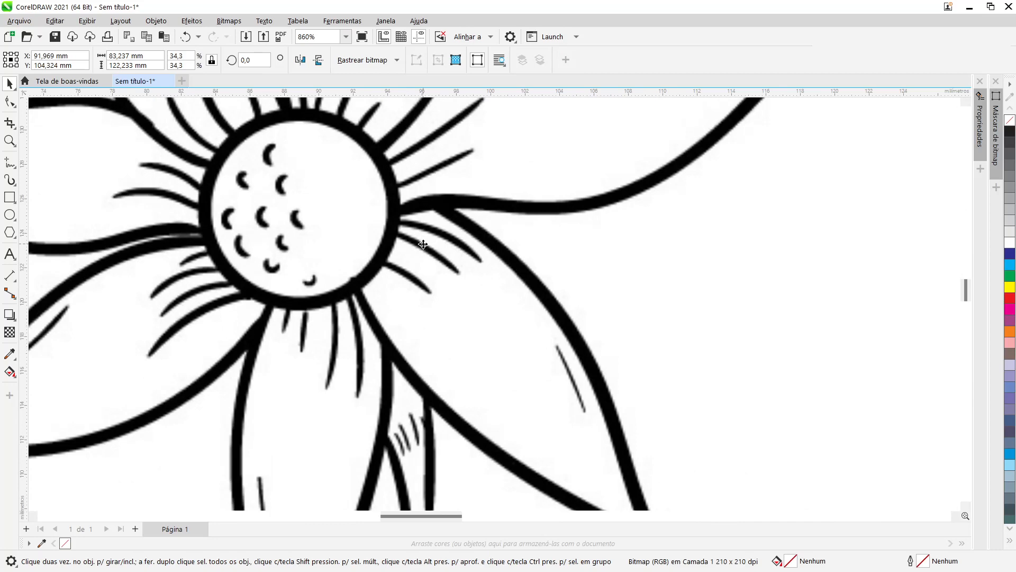
scroll(423, 244, up, 3)
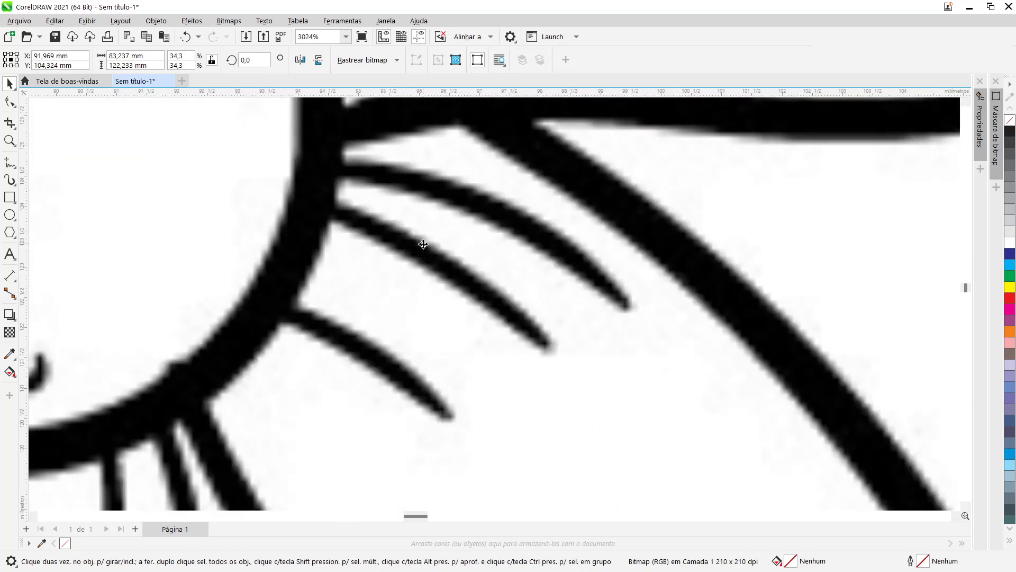
scroll(423, 244, down, 6)
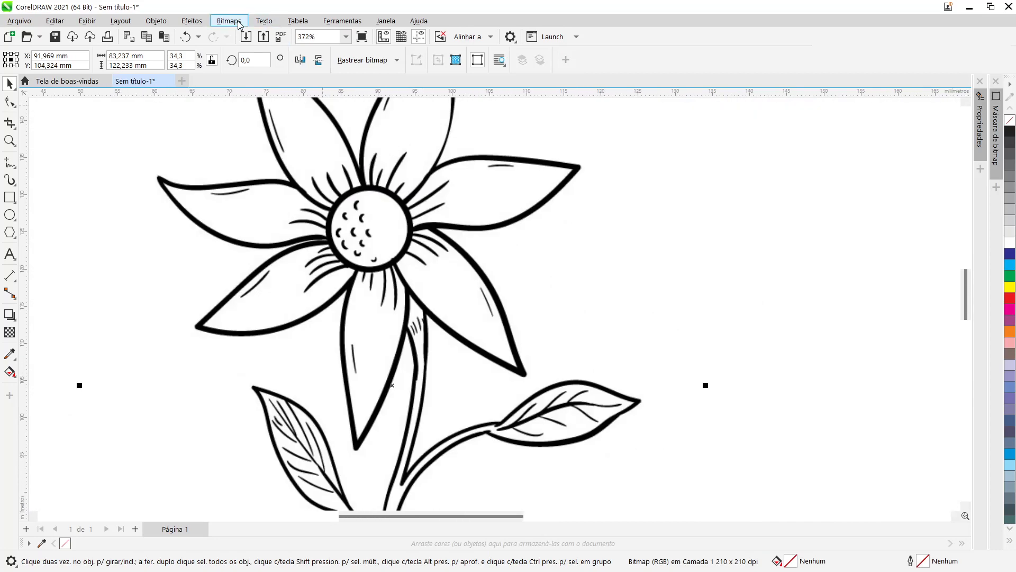
Step: Open Outline Trace with the Clipart preset and zoom into the before-and-after preview to compare the lines
click(240, 22)
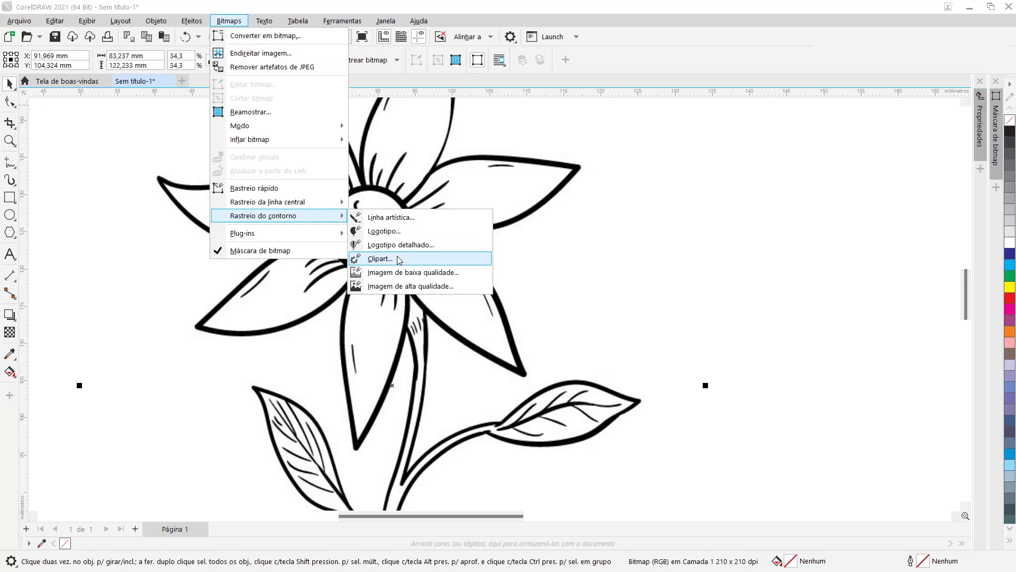
click(398, 259)
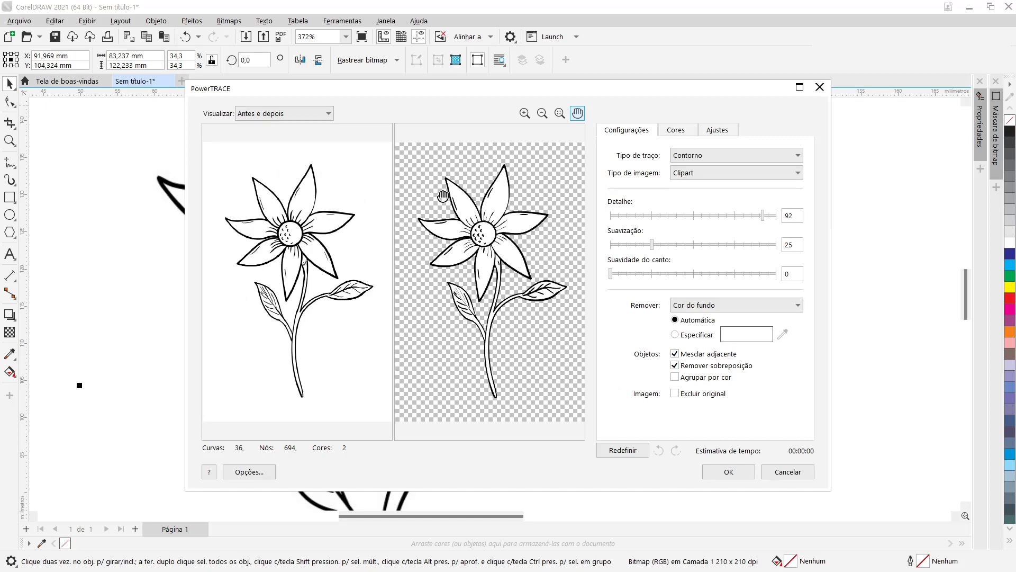
scroll(443, 195, up, 3)
scroll(437, 224, up, 1)
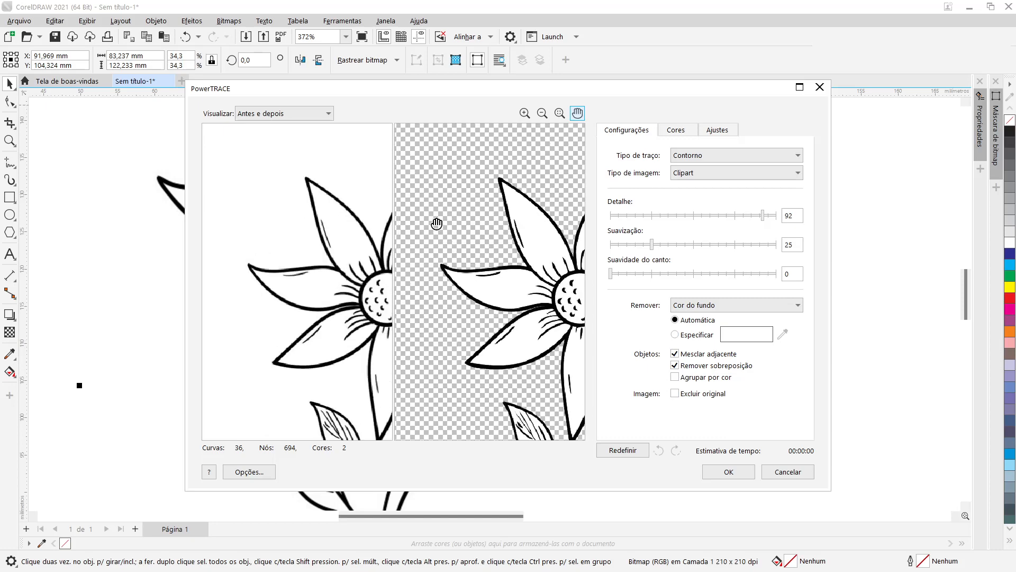
drag(342, 246, 251, 257)
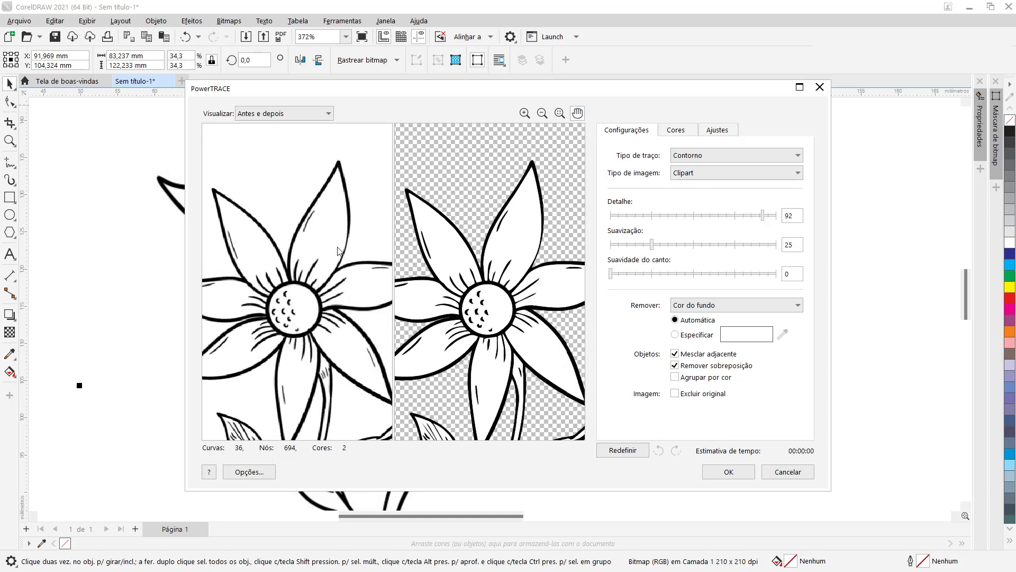
scroll(312, 228, up, 4)
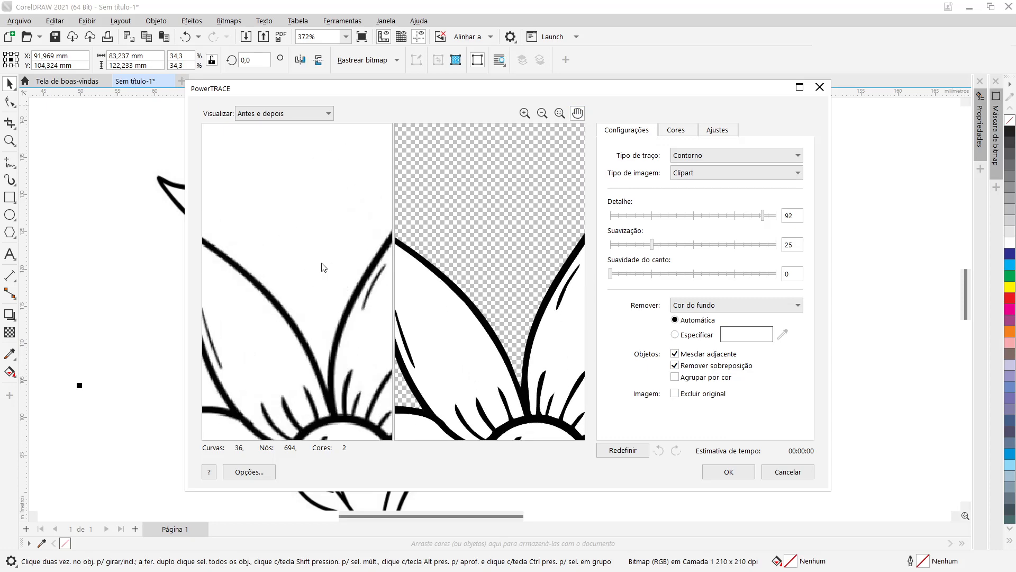
drag(320, 265, 265, 220)
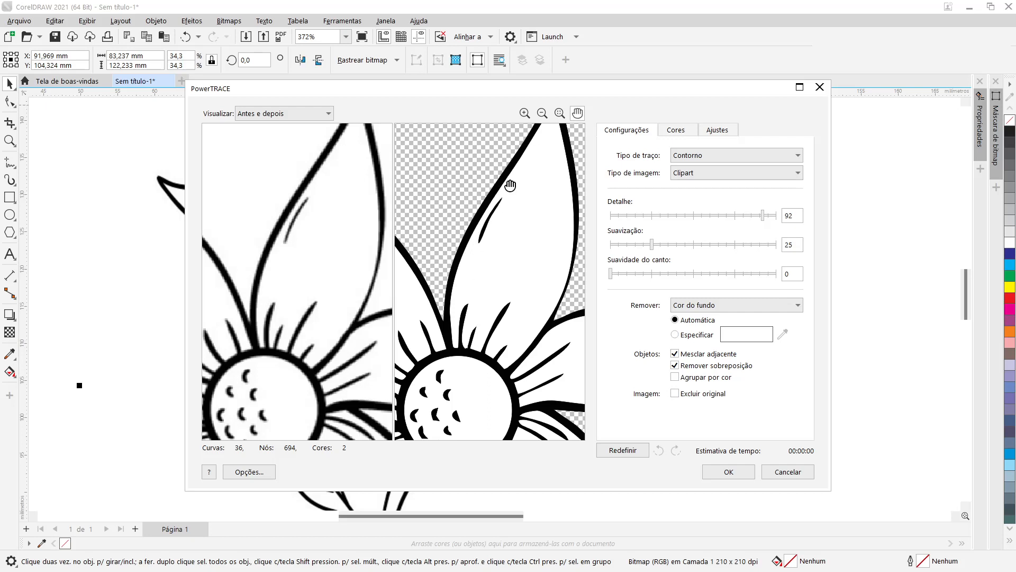
drag(352, 380, 363, 271)
drag(290, 332, 343, 321)
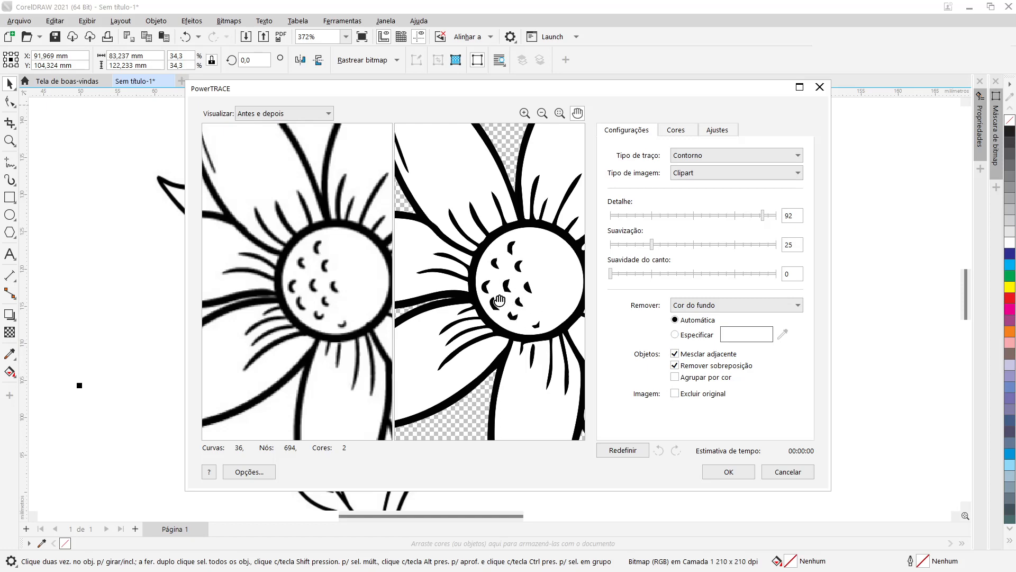
scroll(500, 301, down, 5)
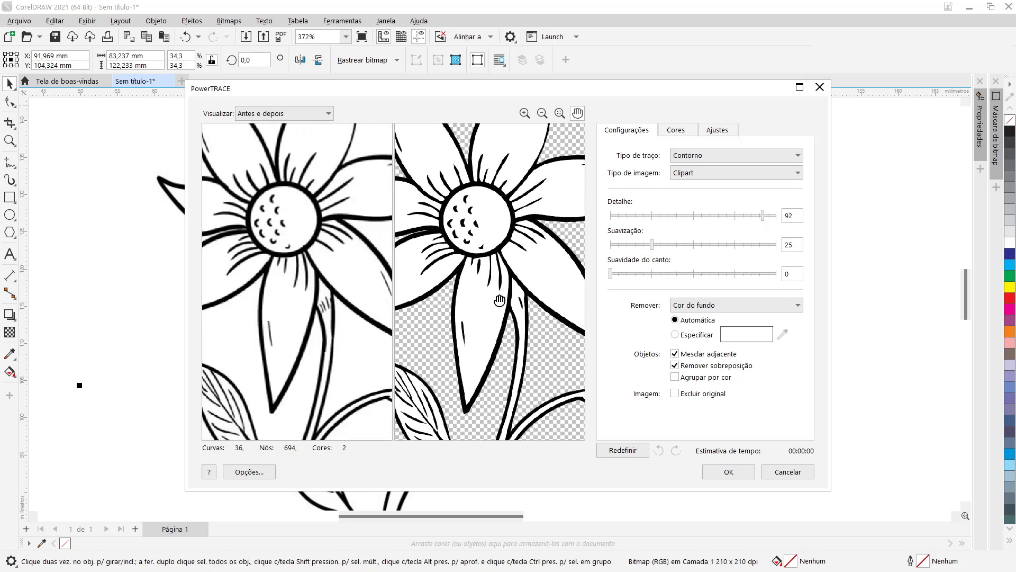
scroll(499, 300, up, 4)
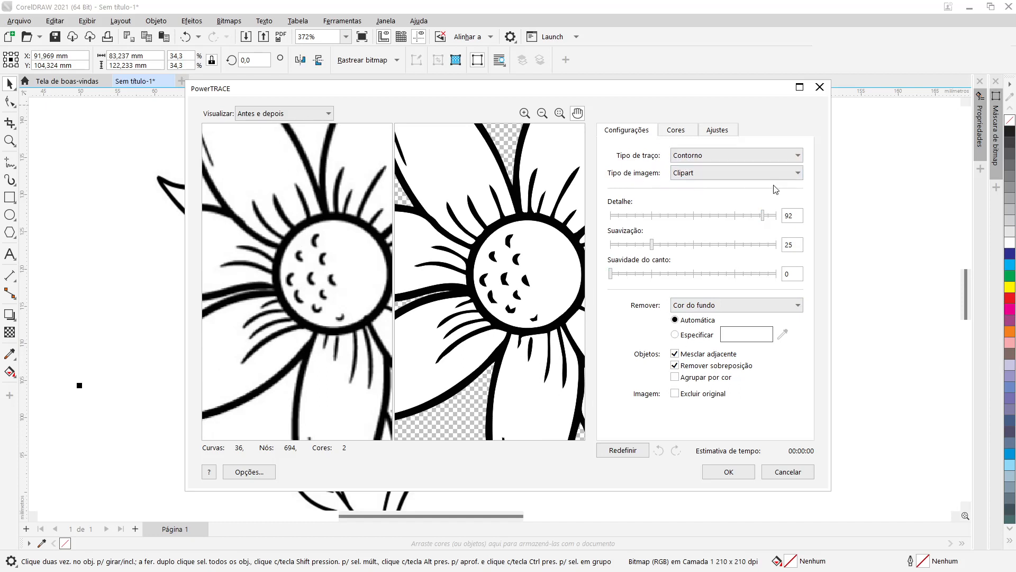
Step: Change the trace's image type to Imagem de baixa qualidade
click(754, 181)
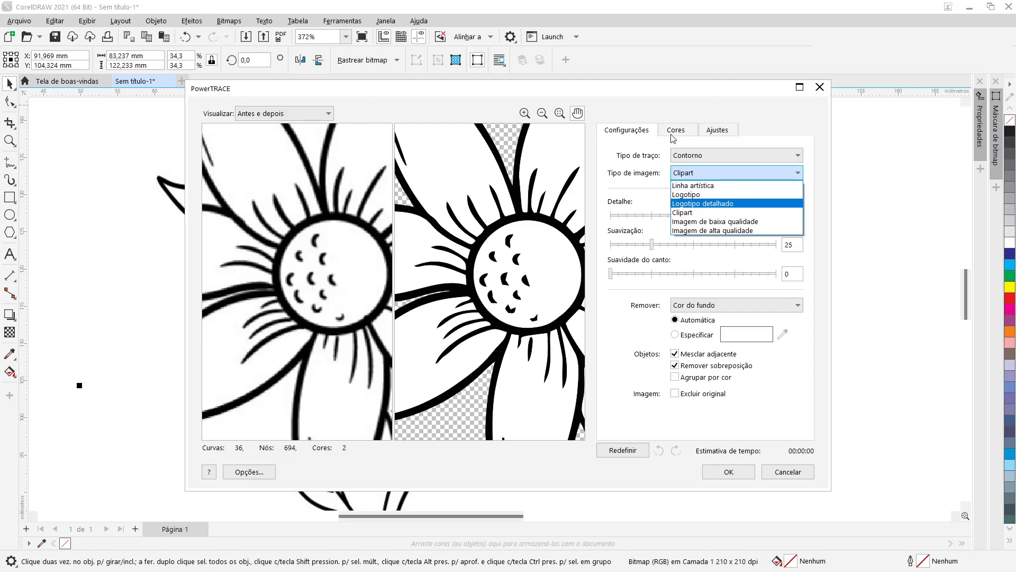
click(747, 116)
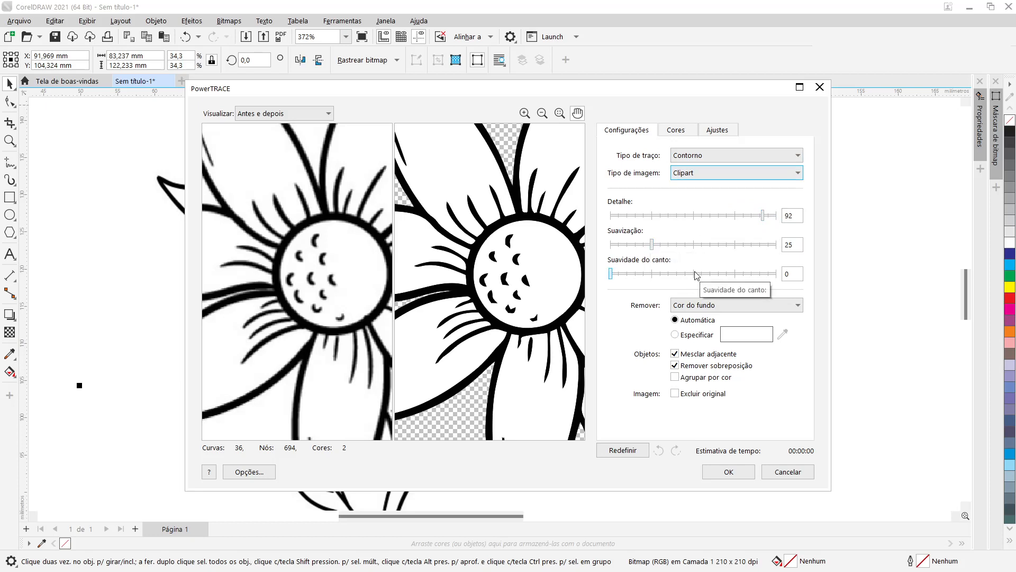
click(778, 178)
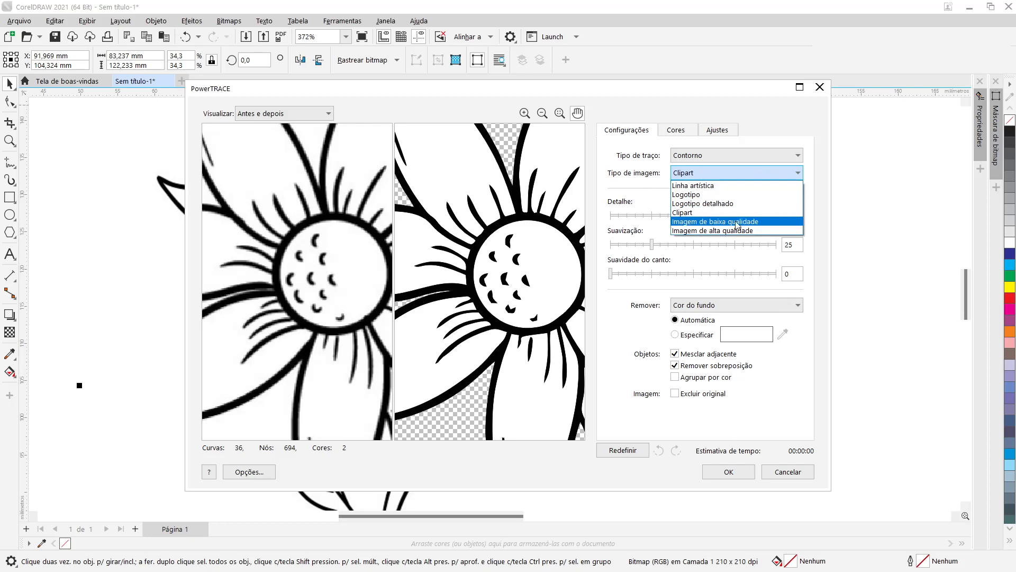
click(817, 170)
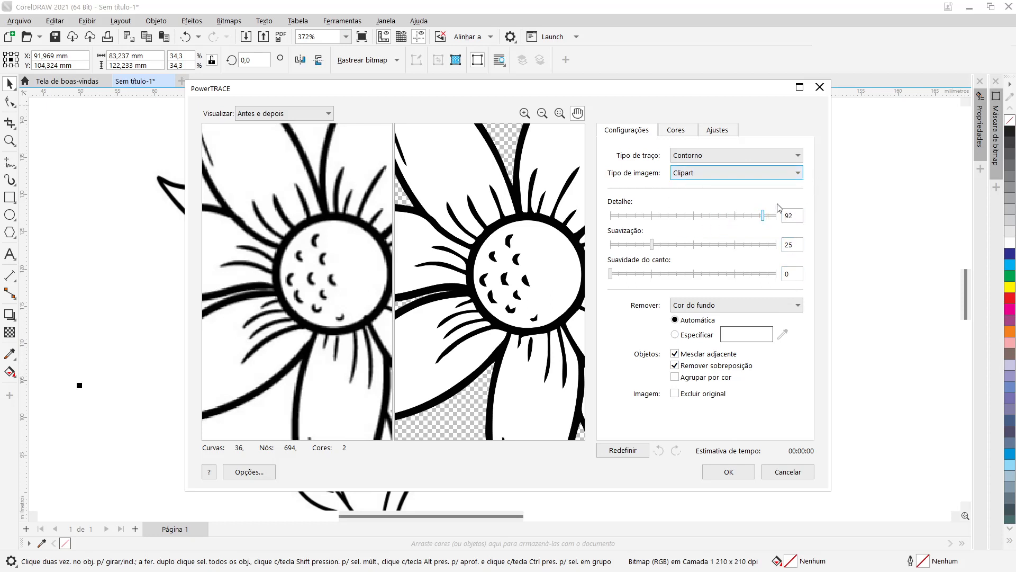
click(760, 172)
click(735, 224)
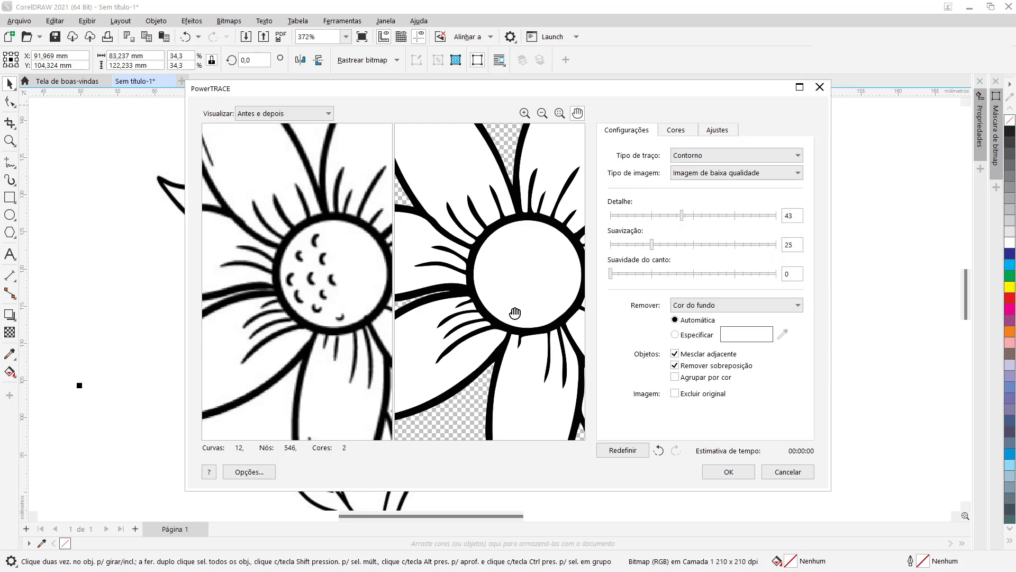
Step: Examine the low-quality trace preview across the flower center, stem and leaves
drag(516, 313, 474, 259)
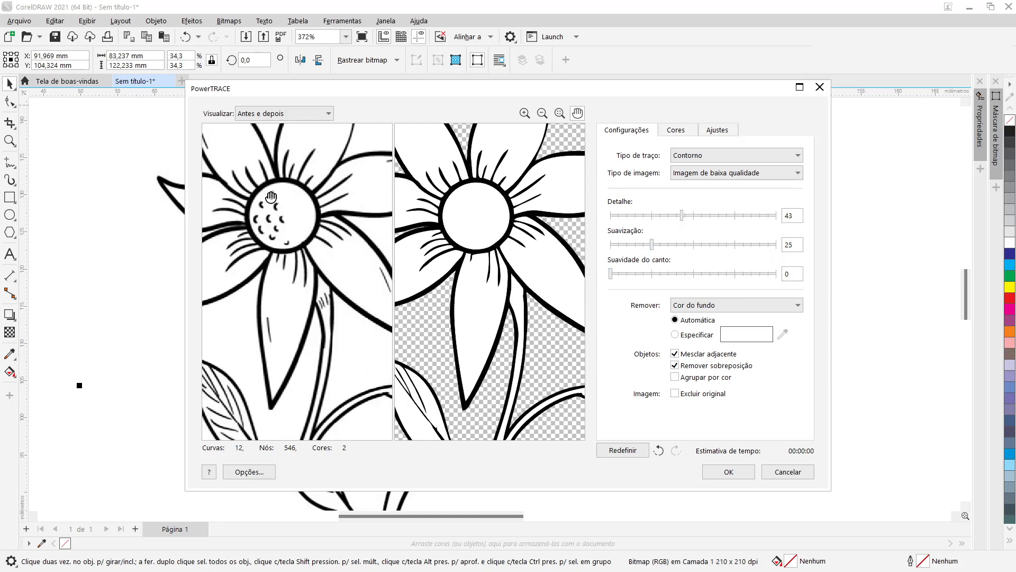
scroll(409, 320, down, 2)
drag(281, 328, 352, 279)
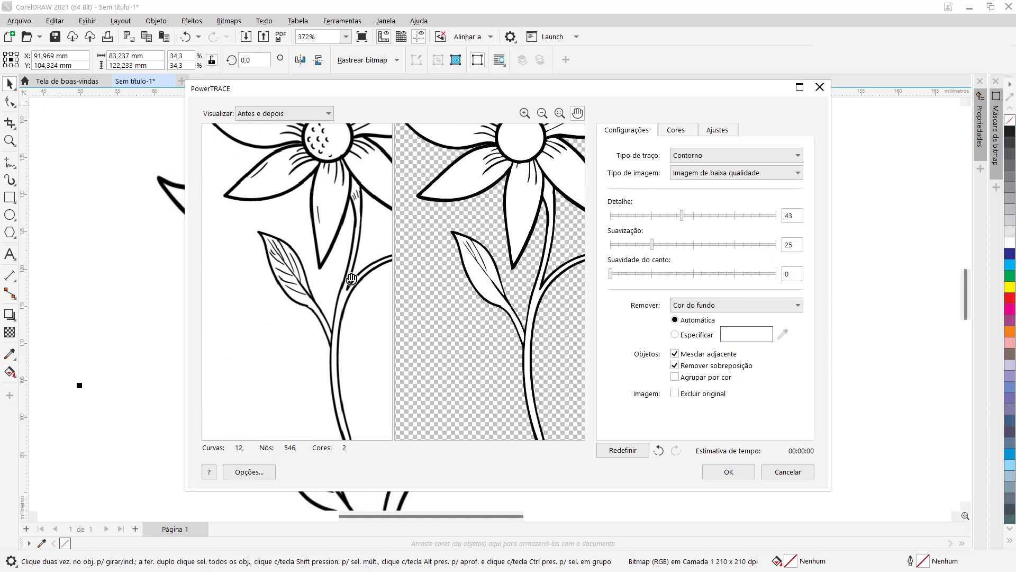
scroll(461, 280, up, 3)
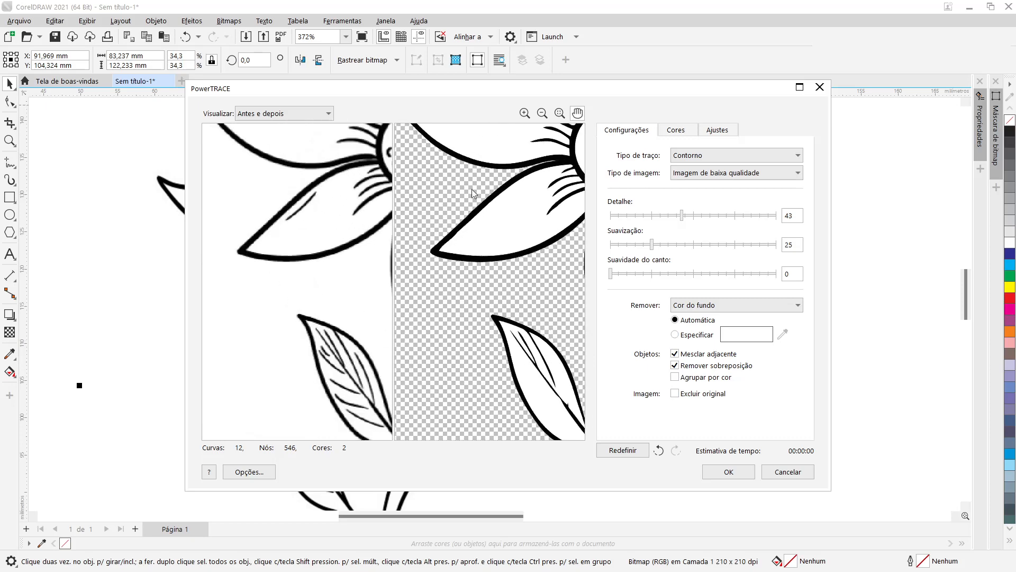
scroll(477, 203, down, 3)
drag(458, 174, 470, 301)
Step: Browse the image type options without changing them and pan the preview over the upper petals
click(705, 180)
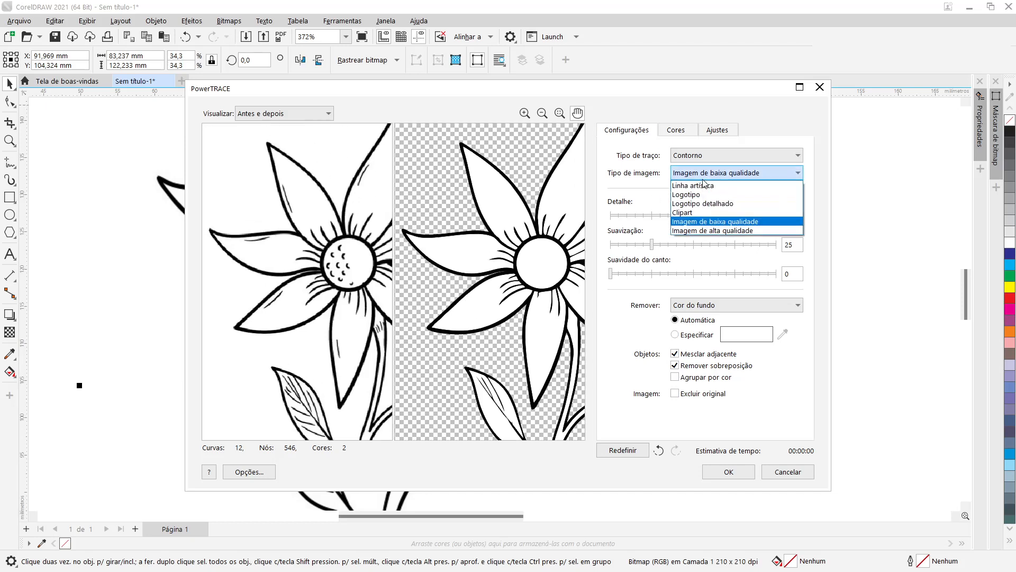
click(629, 175)
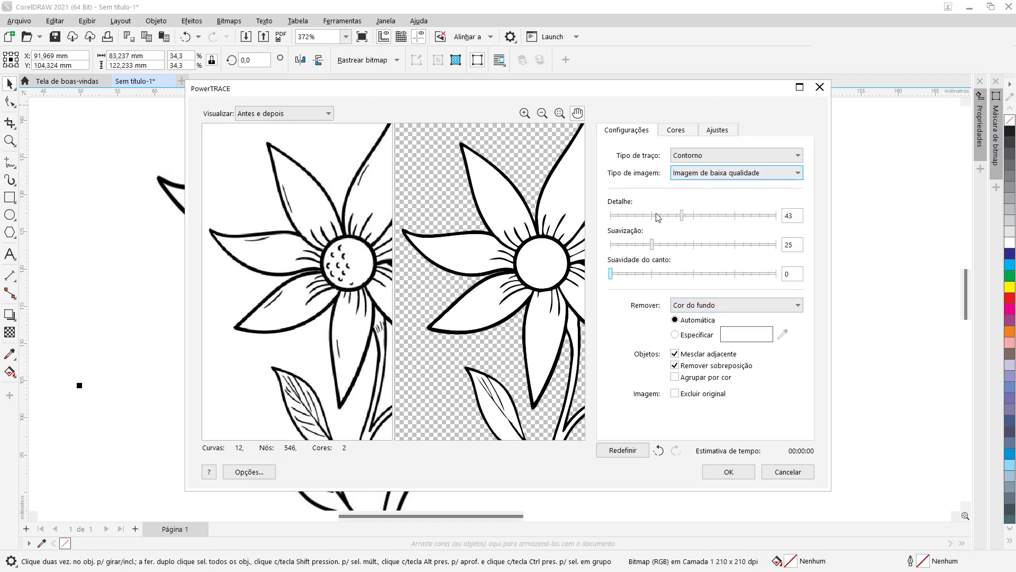
click(742, 178)
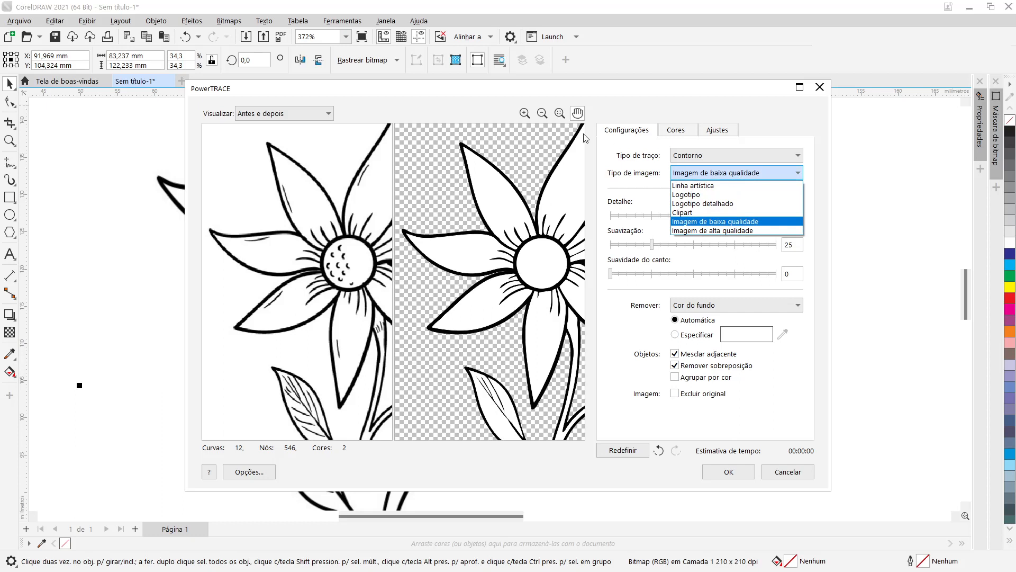
scroll(358, 263, up, 4)
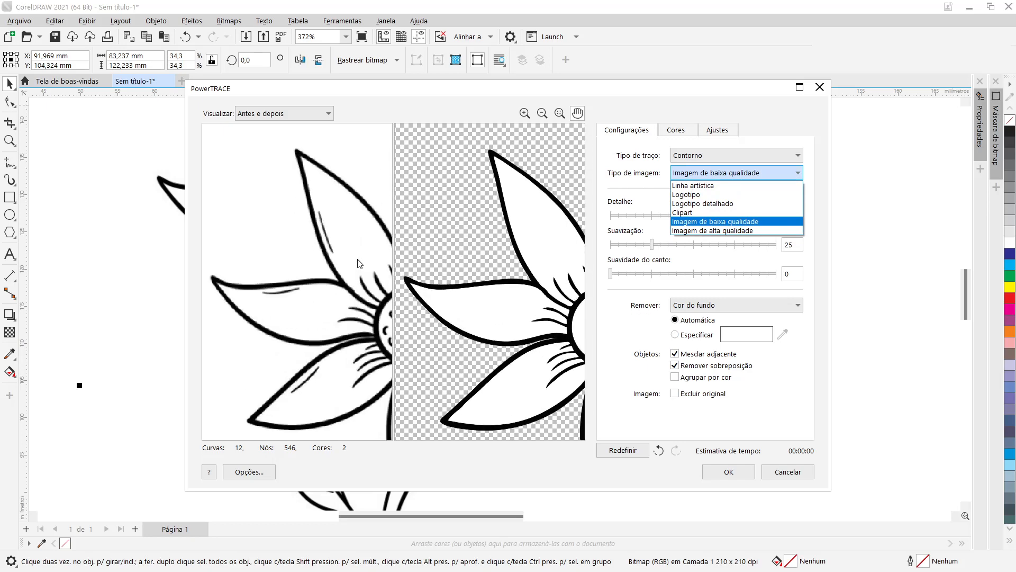
click(364, 244)
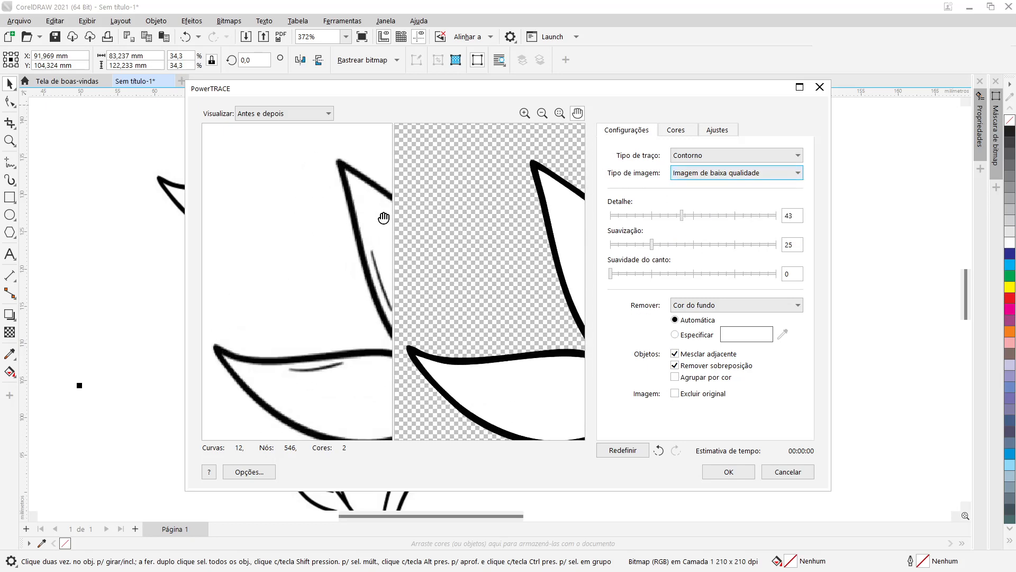
drag(386, 218, 275, 192)
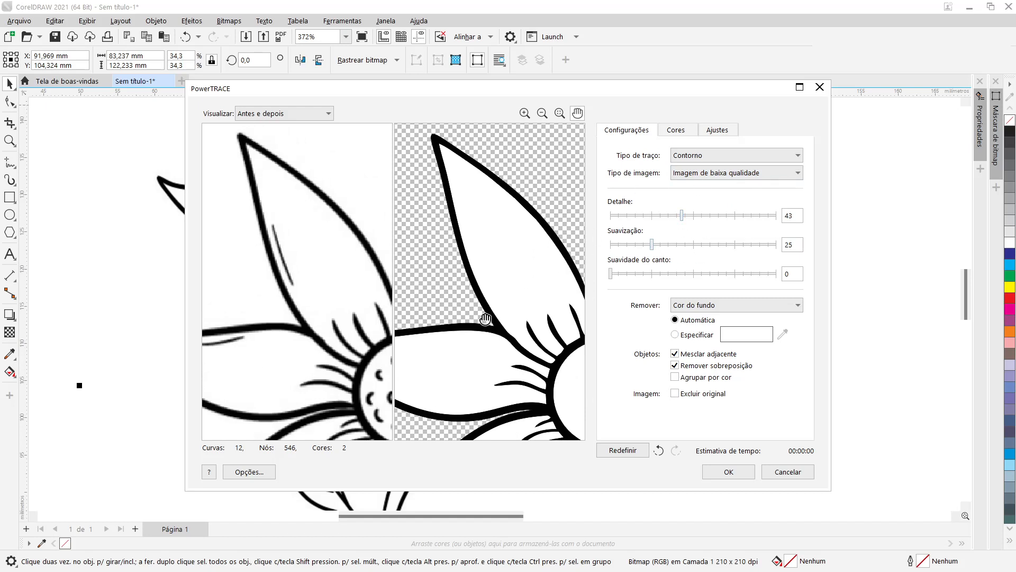
drag(486, 319, 401, 244)
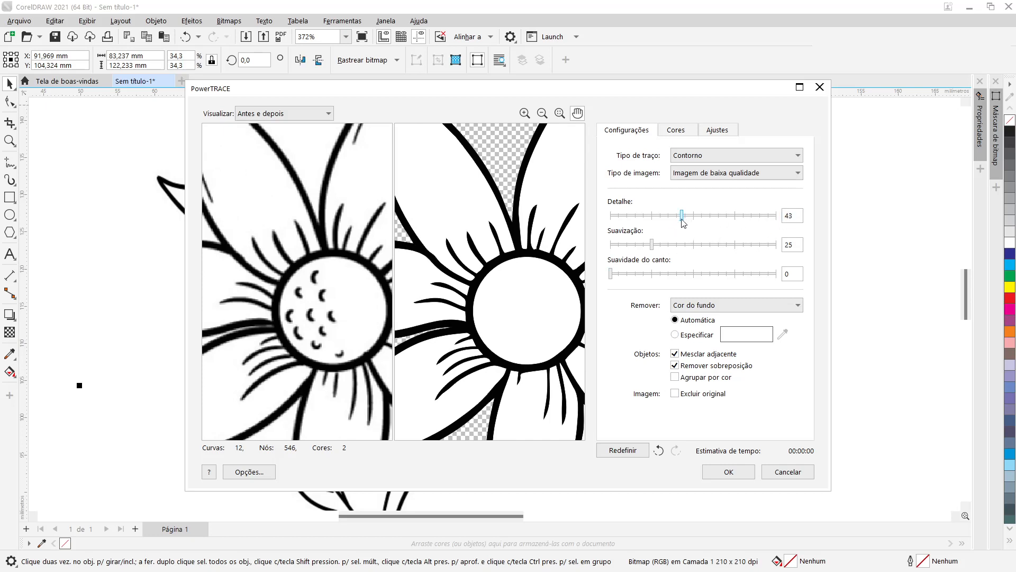
Step: Raise the trace Detail to 100
drag(682, 222, 767, 220)
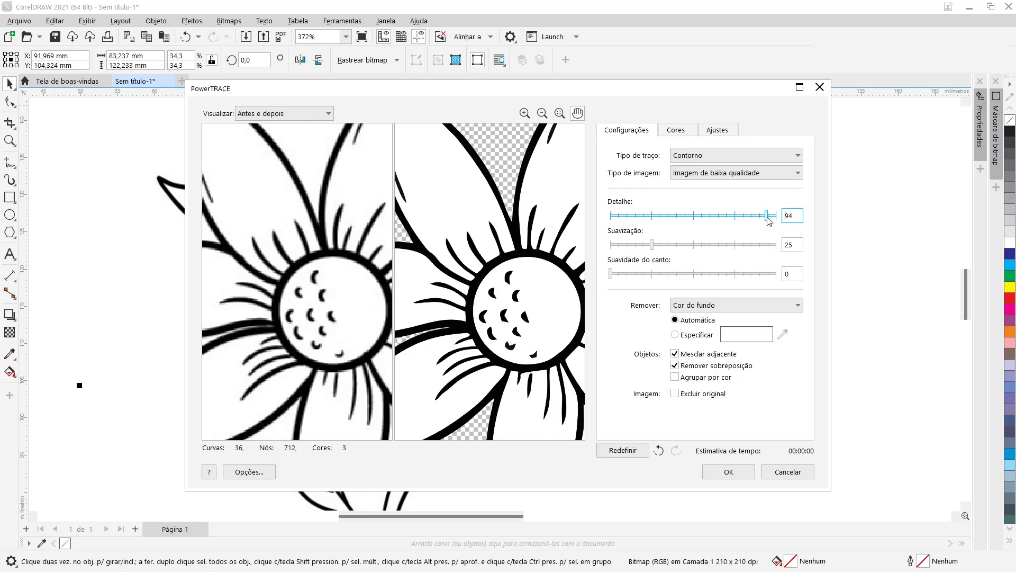
drag(769, 221, 777, 221)
mouse_move(463, 202)
mouse_down()
mouse_move(508, 282)
mouse_move(510, 311)
mouse_move(499, 191)
mouse_move(481, 193)
mouse_up()
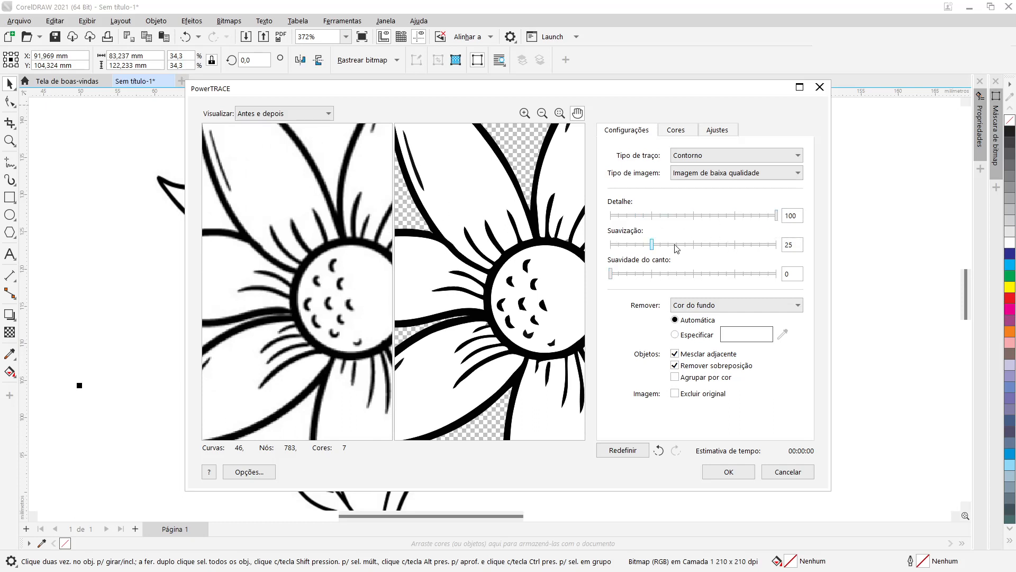
Step: Test Smoothing at 100 in the preview, then set Smoothing to 0
drag(652, 250, 783, 250)
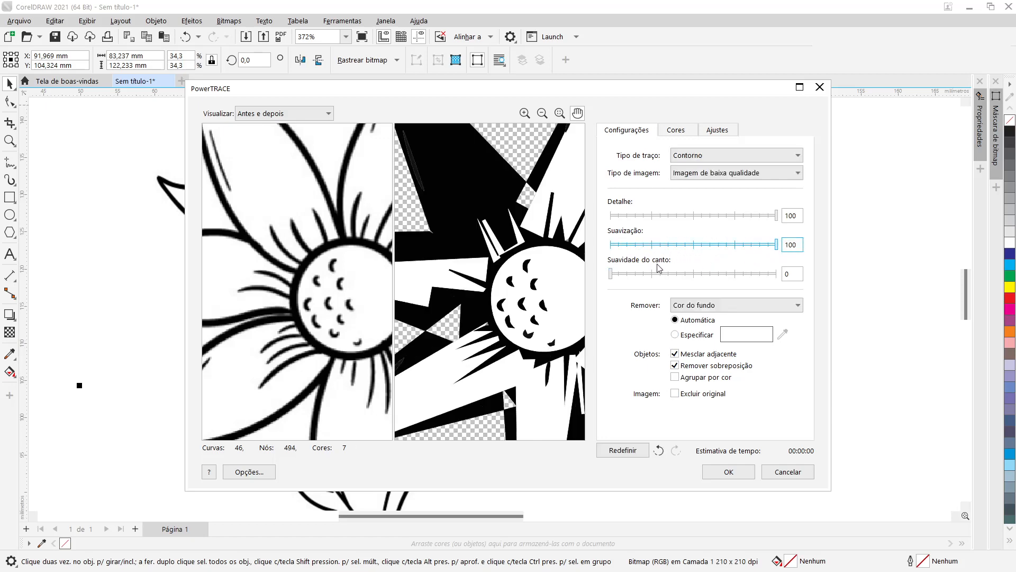
scroll(447, 240, down, 4)
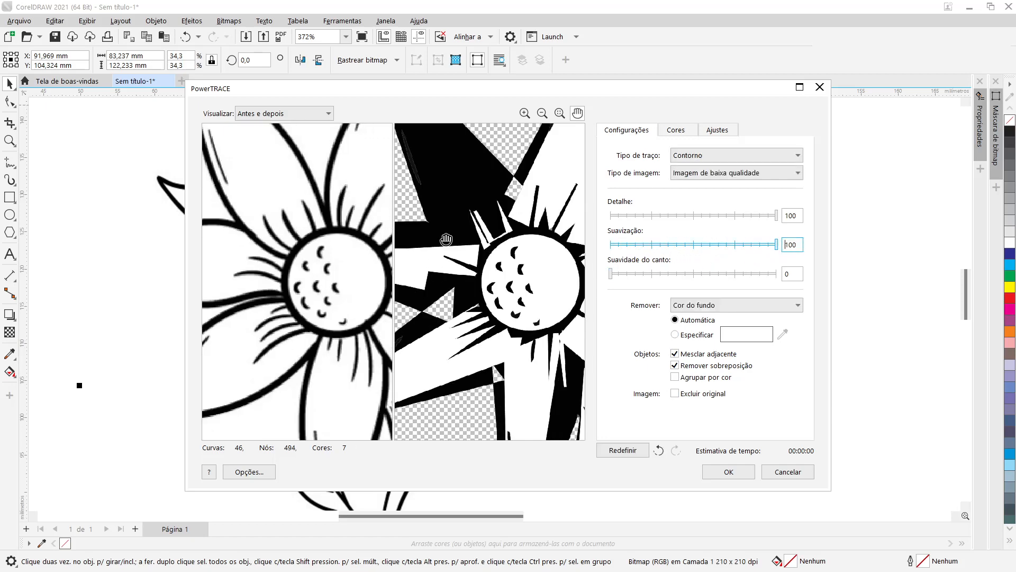
drag(333, 223, 385, 289)
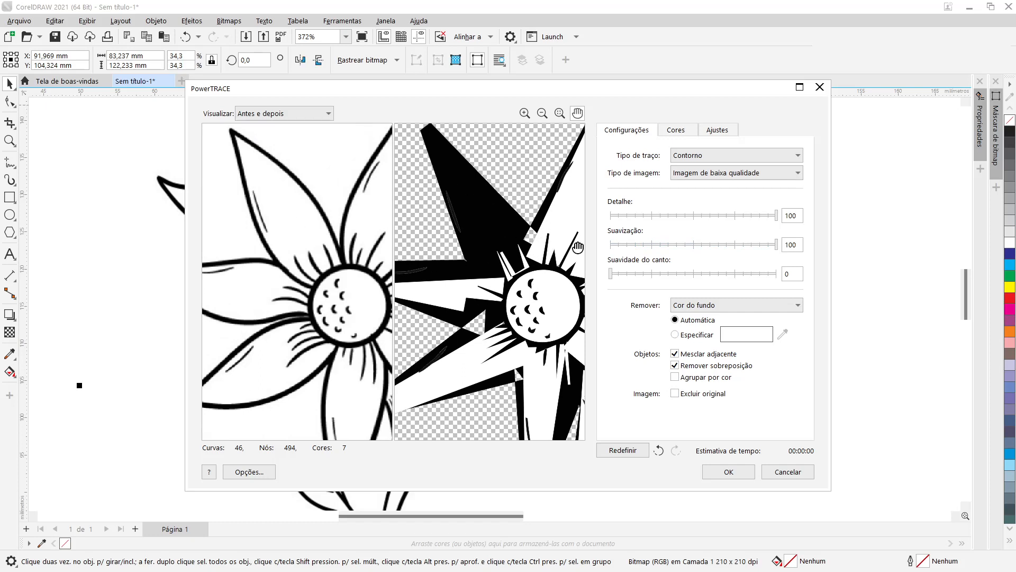
drag(779, 248, 607, 246)
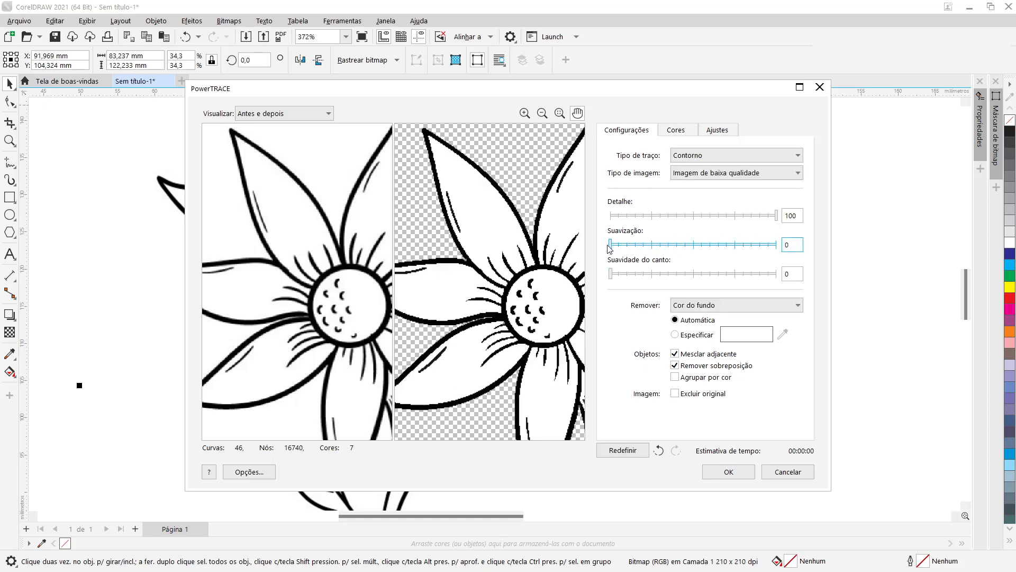
Step: Switch the trace image type to Clipart
scroll(447, 225, up, 3)
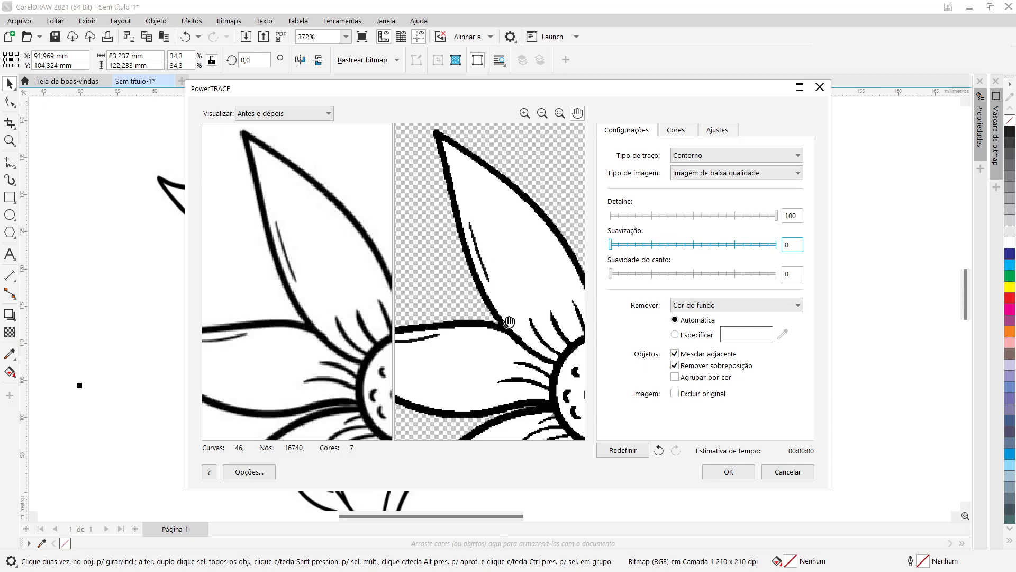
drag(508, 323, 456, 212)
drag(530, 285, 486, 261)
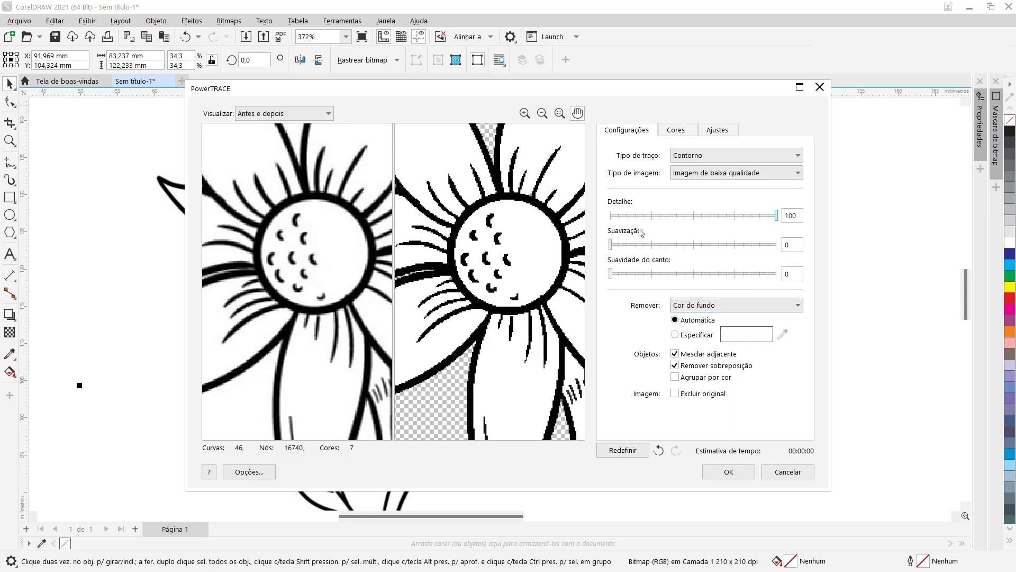
click(792, 173)
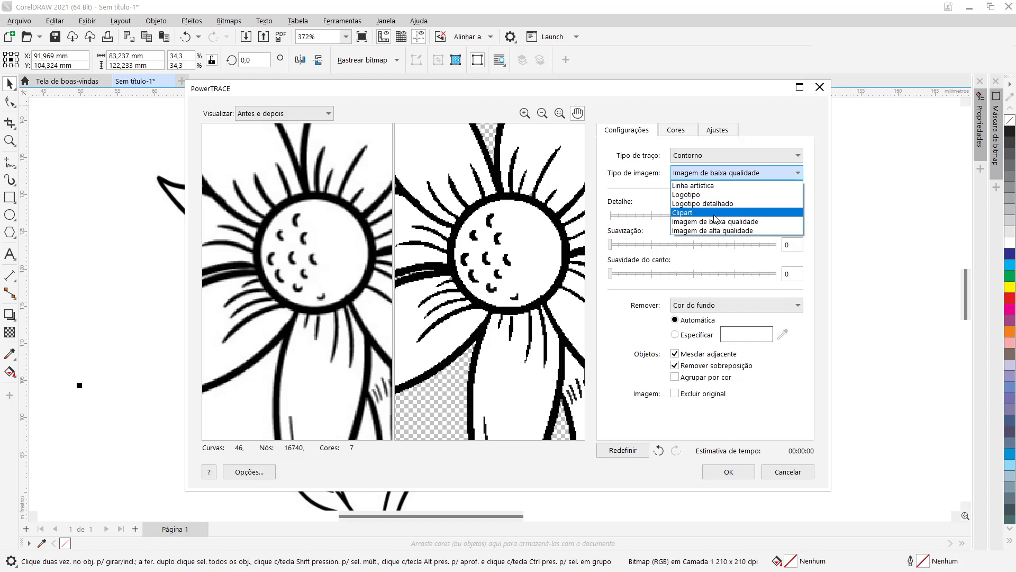
click(715, 217)
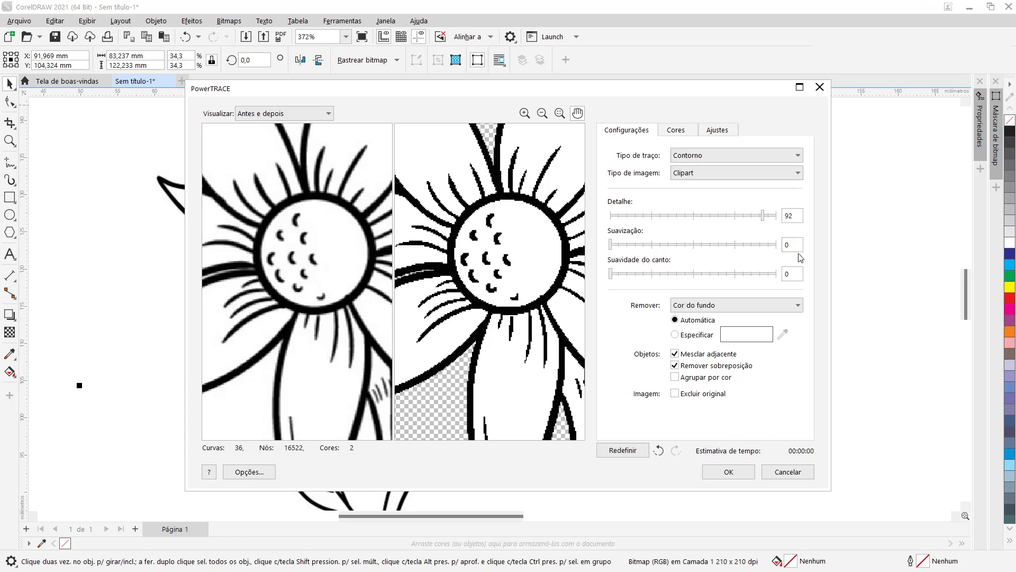
Step: Set Smoothing to 24 and apply the Outline Trace
click(642, 246)
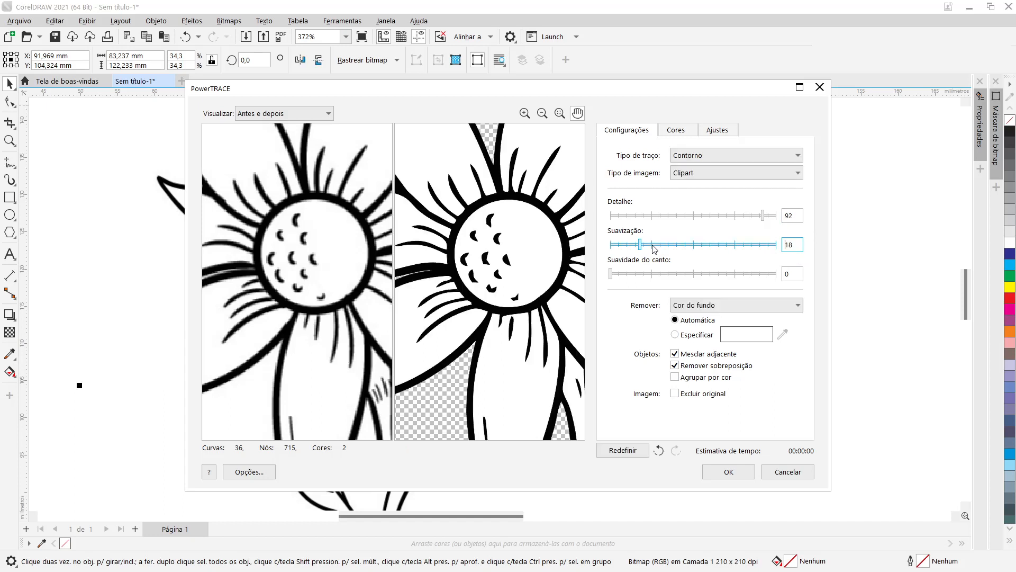
click(650, 246)
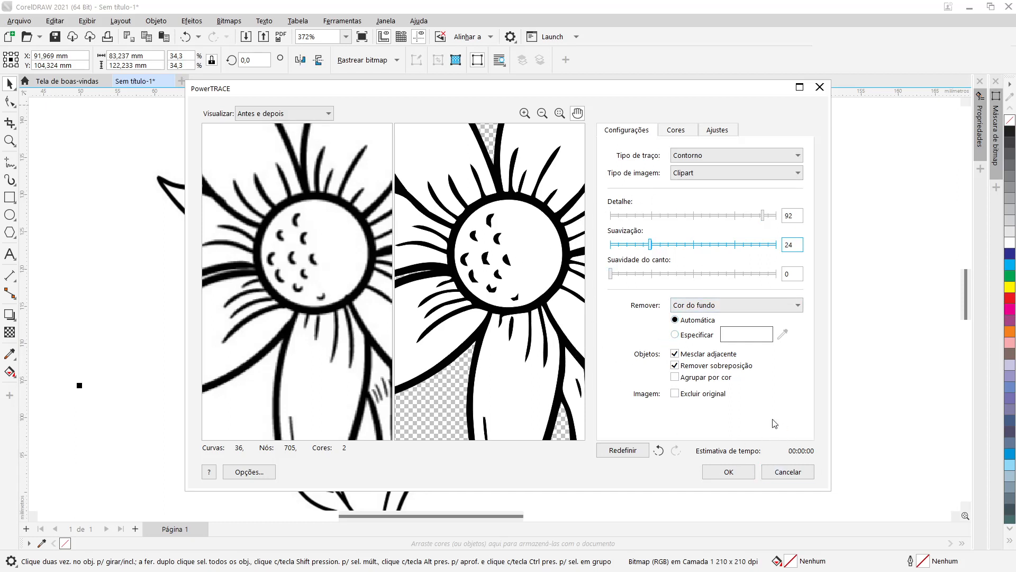
click(738, 473)
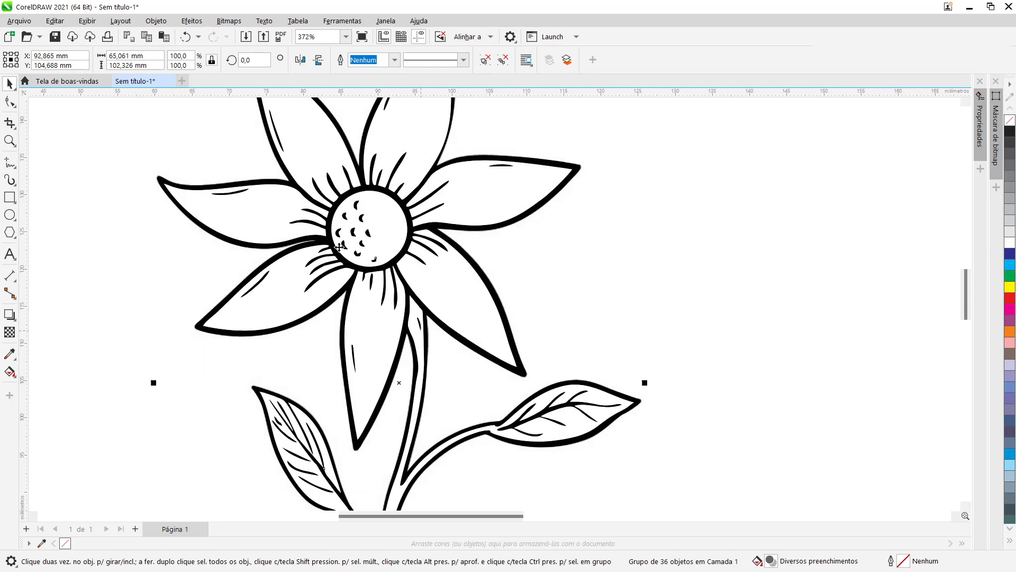
Step: Move the traced vector group beside the original bitmap for side-by-side comparison
scroll(339, 249, down, 4)
scroll(338, 250, down, 2)
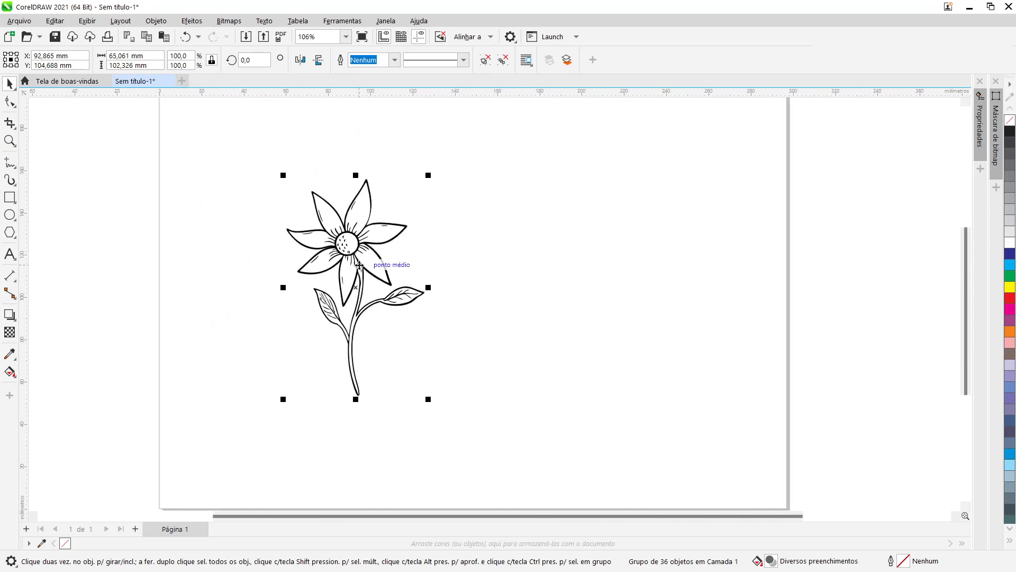
mouse_move(372, 268)
mouse_down()
mouse_move(571, 270)
mouse_move(604, 286)
mouse_up()
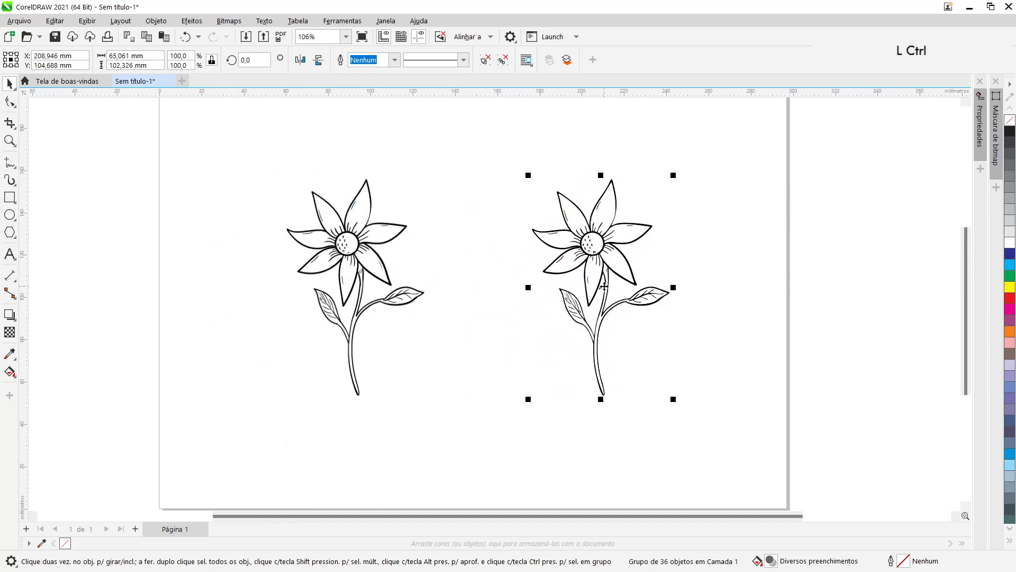
click(362, 234)
click(572, 263)
click(353, 259)
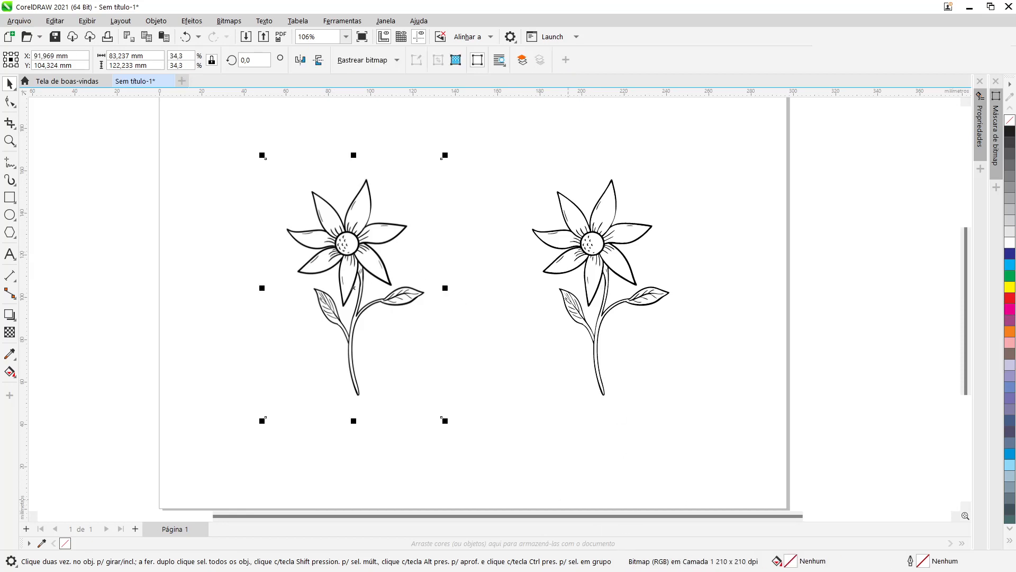
click(607, 255)
click(608, 254)
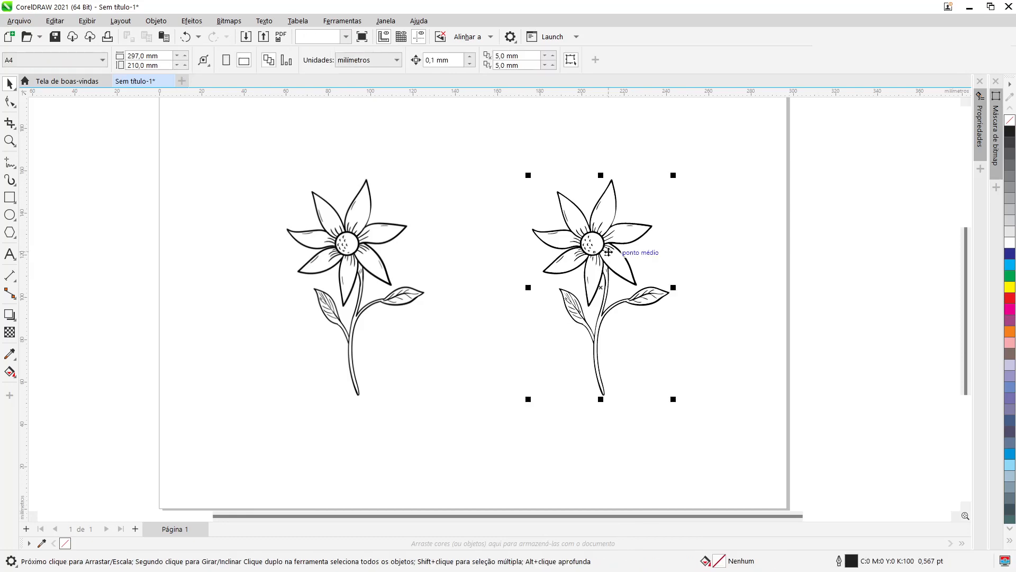
drag(608, 253, 494, 261)
Step: Zoom in closely on the traced vector petals and center to inspect the smoothness of their edges
scroll(411, 232, up, 6)
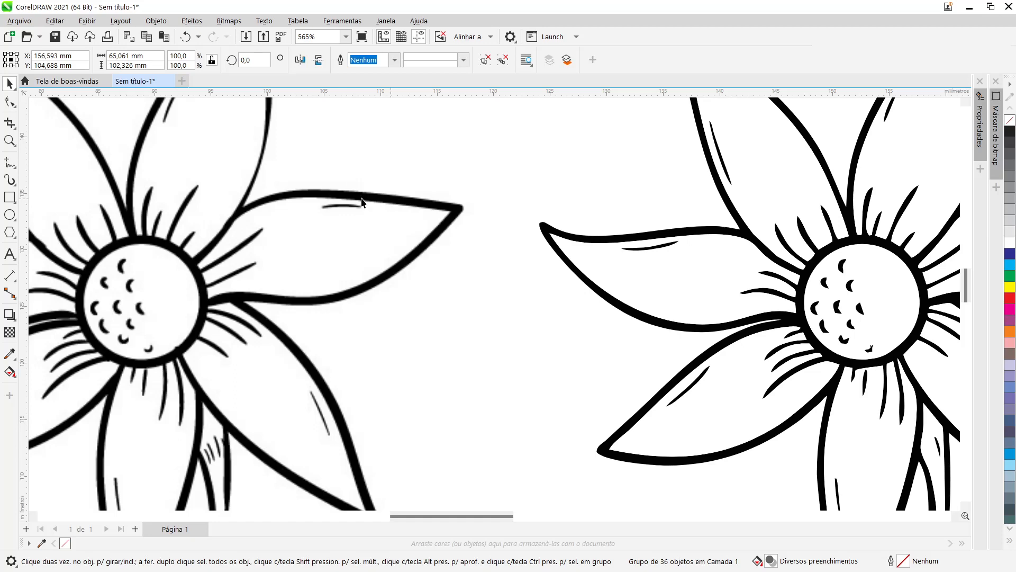
scroll(361, 202, up, 3)
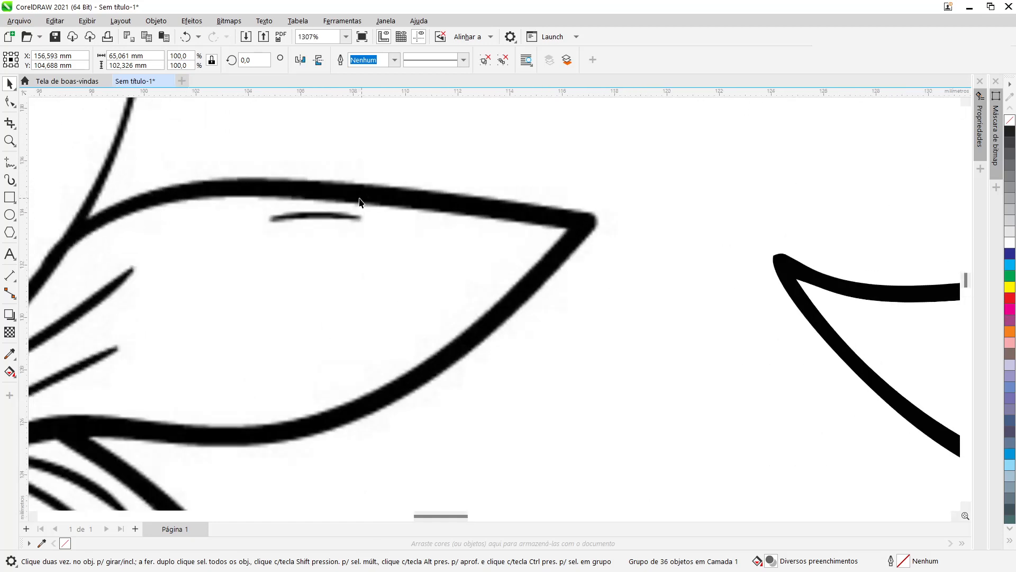
scroll(359, 197, up, 2)
scroll(359, 197, down, 5)
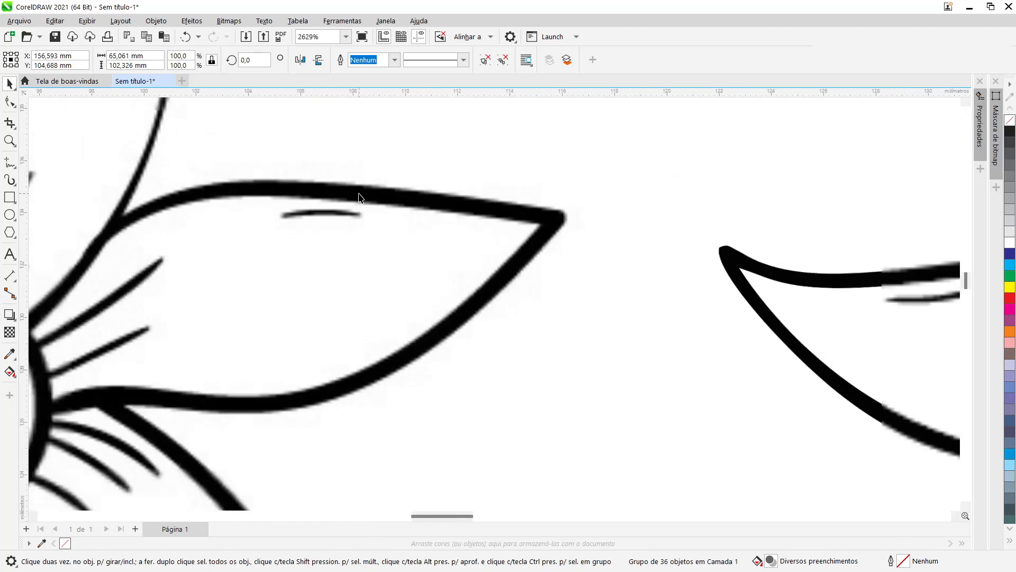
scroll(639, 233, up, 1)
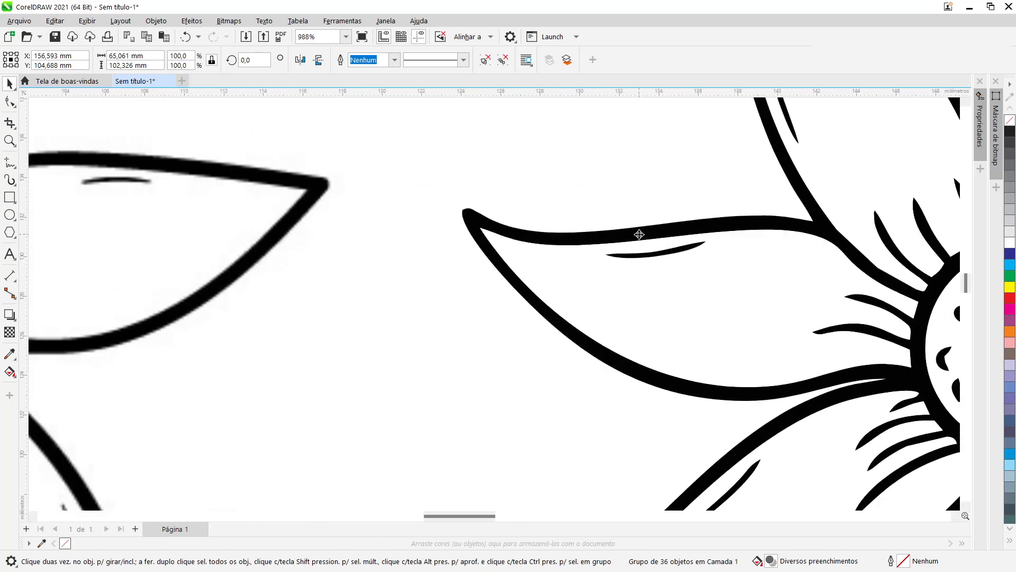
scroll(640, 235, up, 2)
scroll(640, 235, up, 2)
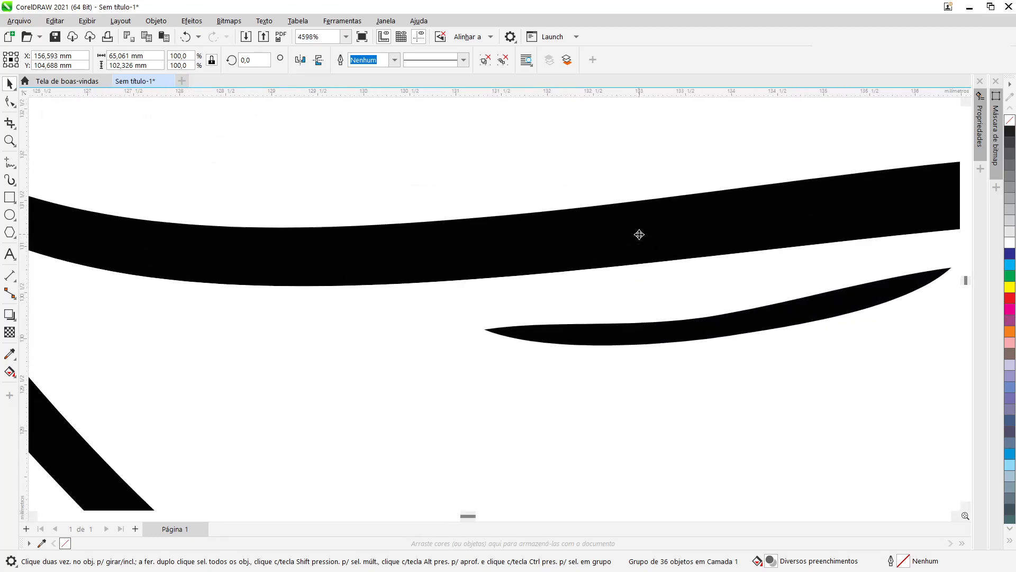
scroll(639, 235, up, 1)
scroll(525, 218, up, 2)
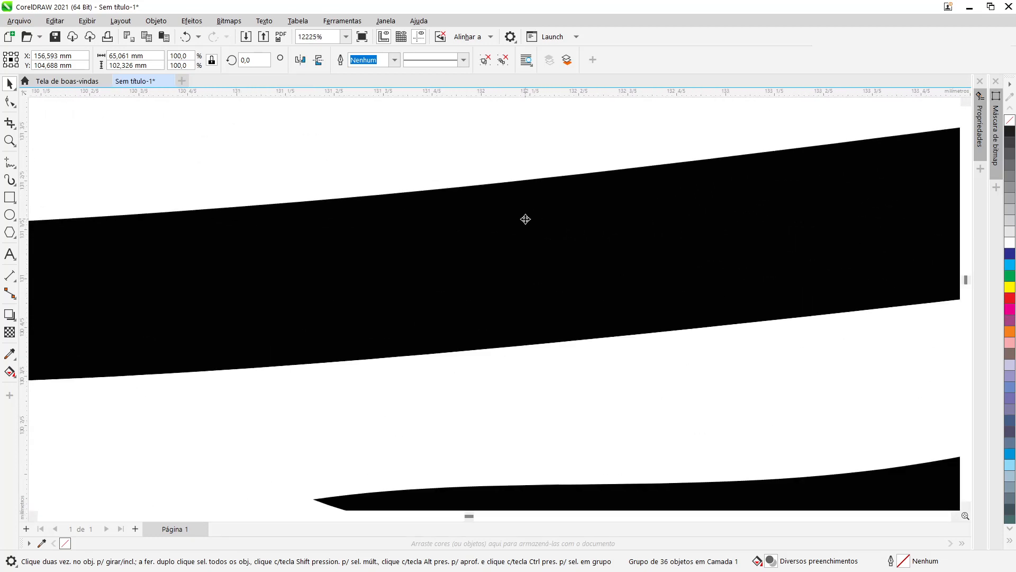
scroll(525, 219, down, 1)
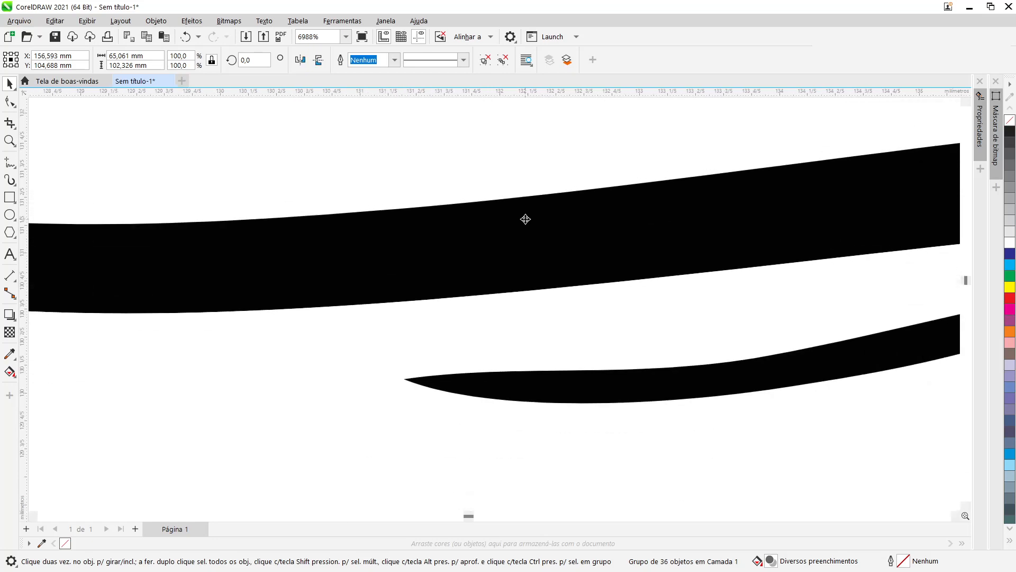
scroll(526, 219, down, 1)
scroll(525, 219, up, 1)
scroll(525, 219, down, 2)
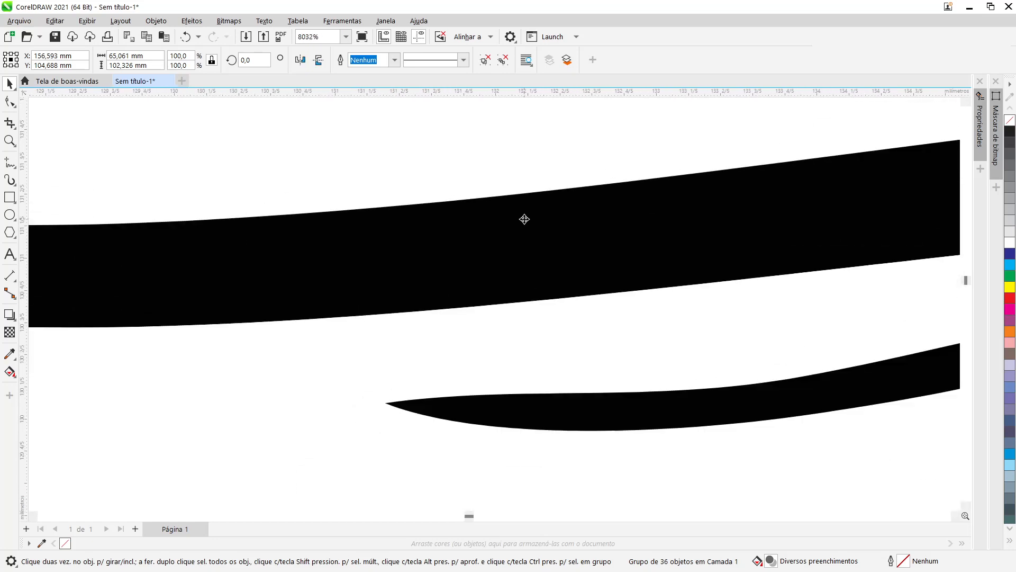
scroll(524, 219, down, 5)
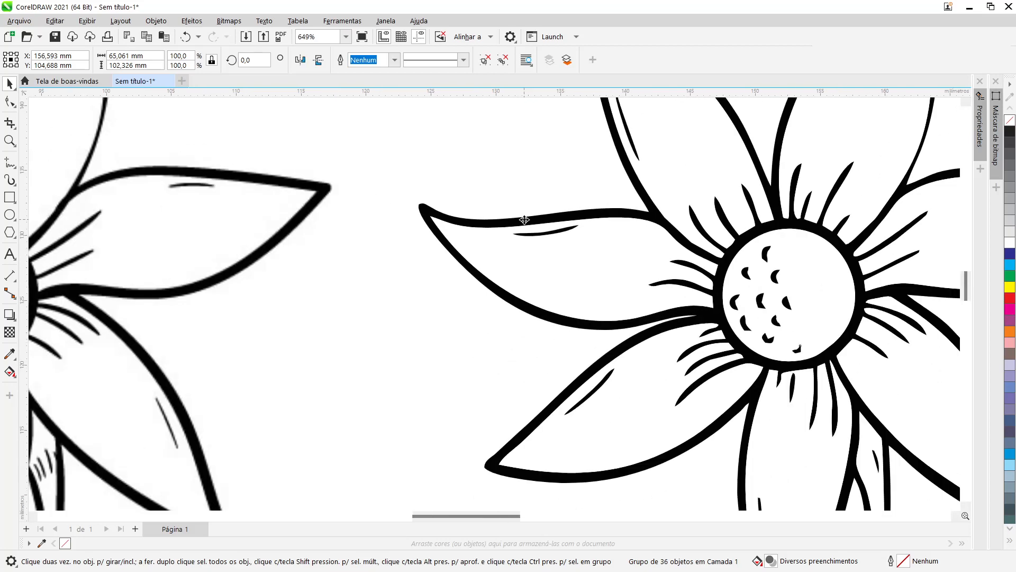
scroll(525, 219, down, 1)
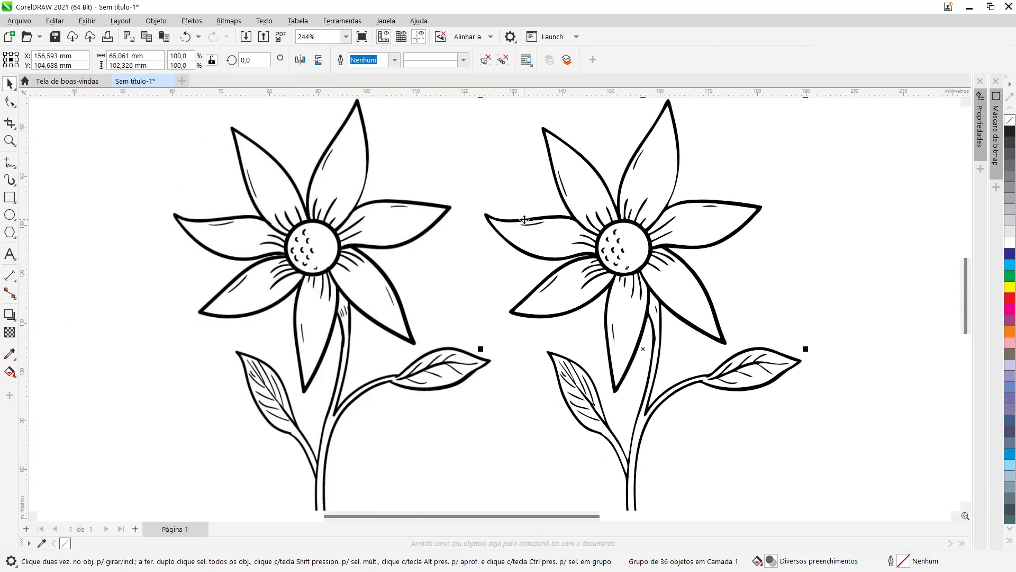
scroll(348, 279, up, 6)
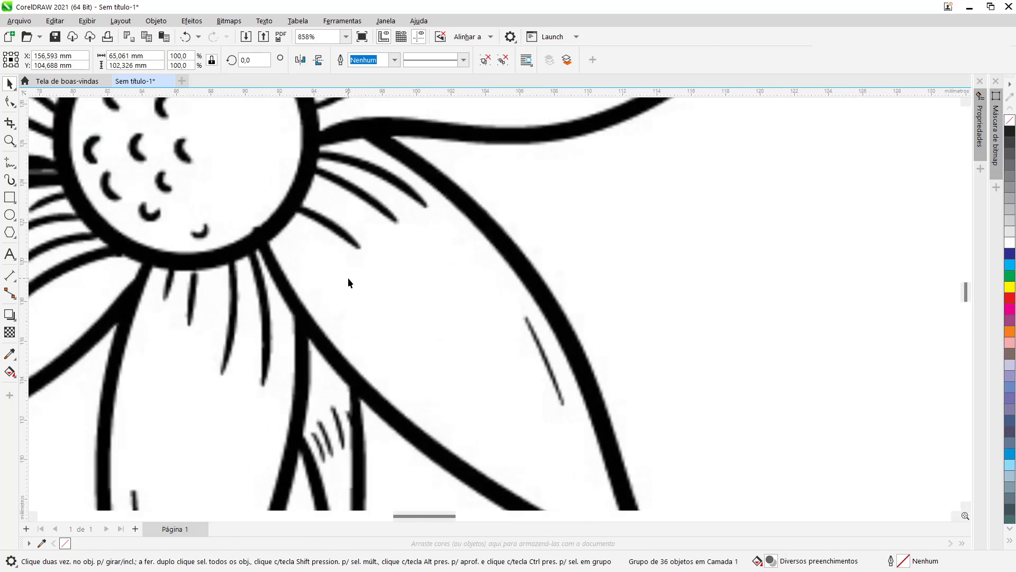
scroll(348, 279, up, 2)
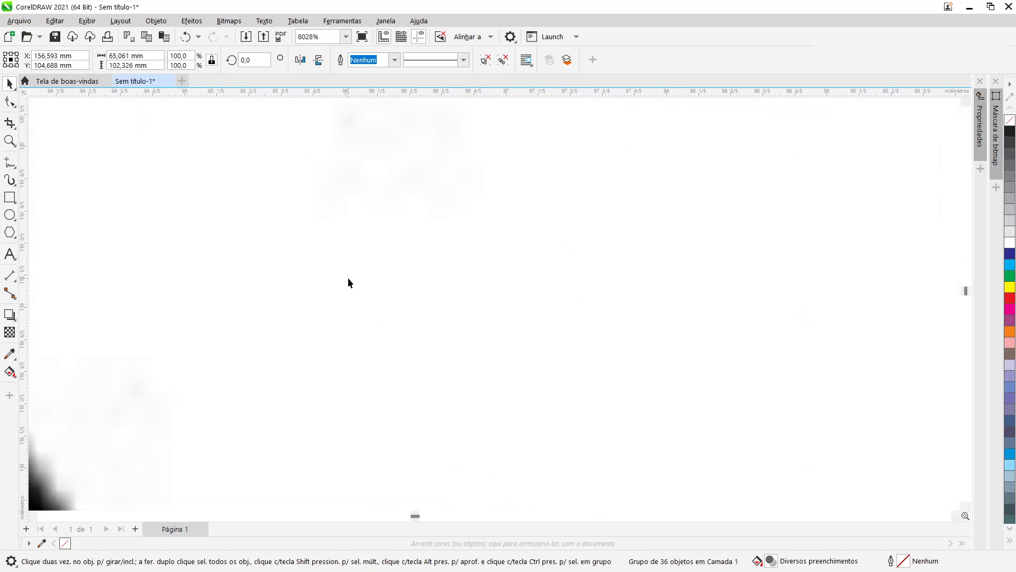
scroll(348, 279, down, 3)
scroll(347, 277, down, 4)
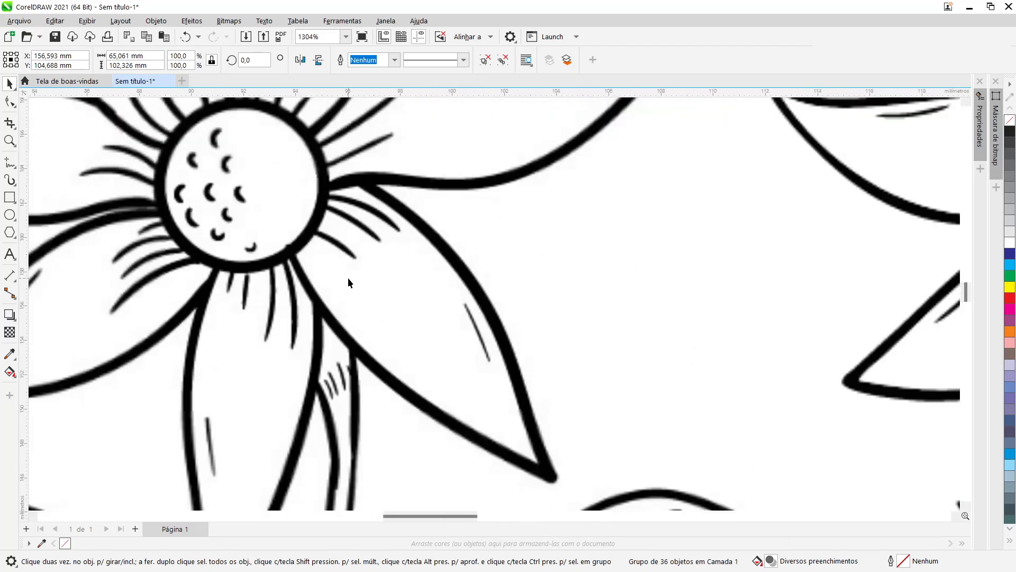
scroll(797, 268, up, 5)
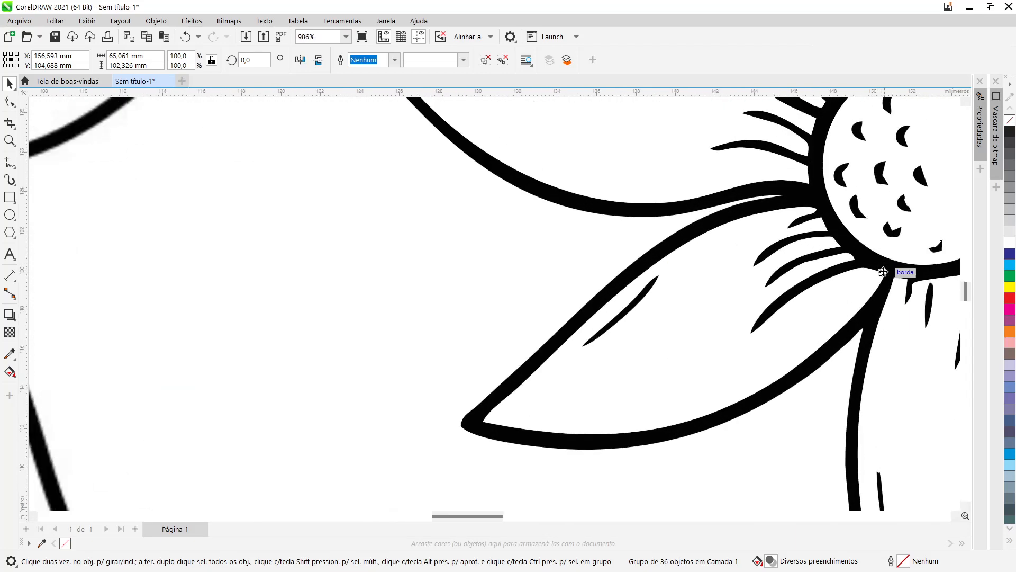
scroll(828, 304, down, 1)
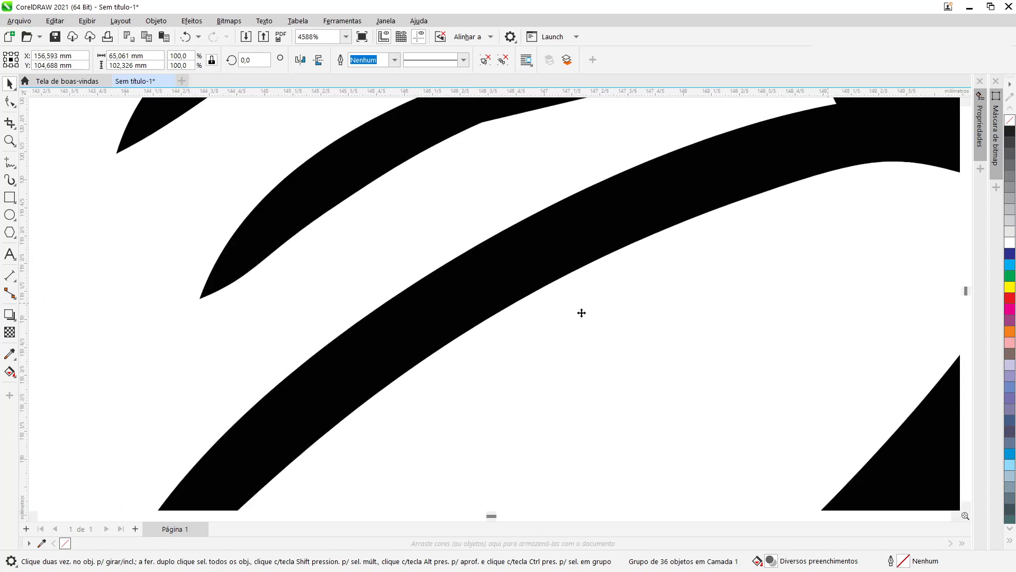
scroll(545, 310, down, 2)
scroll(544, 309, down, 5)
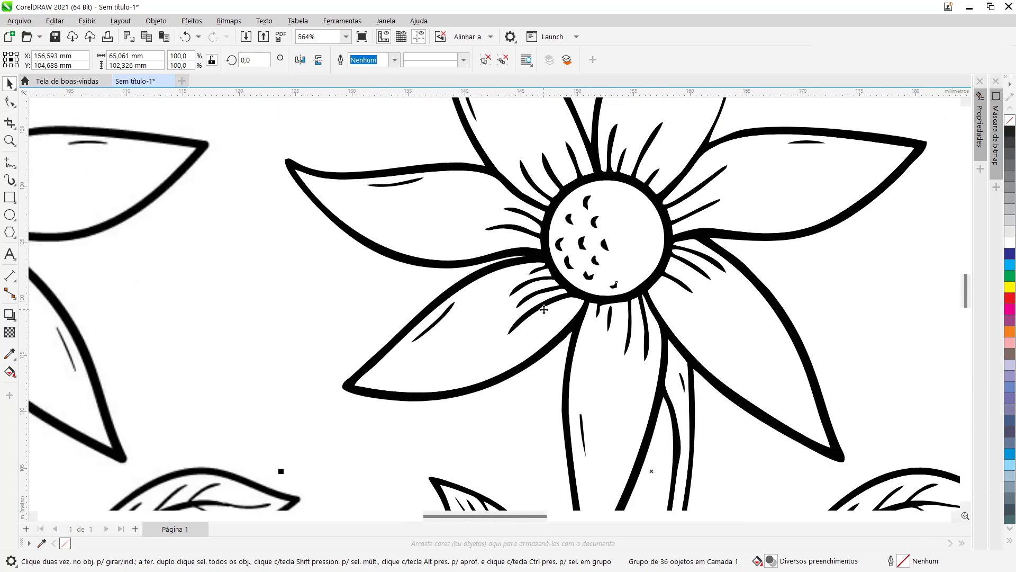
scroll(565, 429, up, 10)
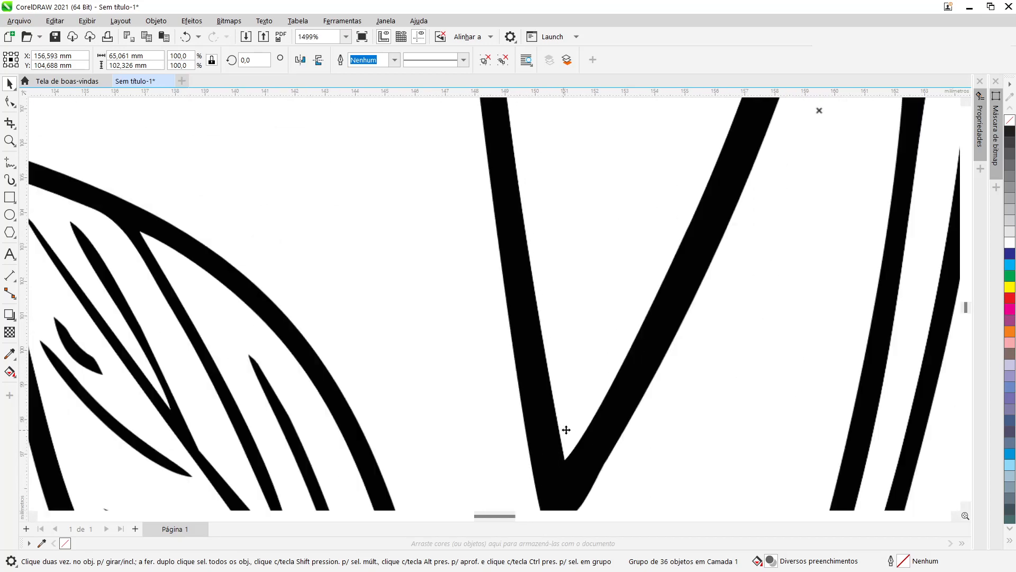
scroll(567, 429, down, 5)
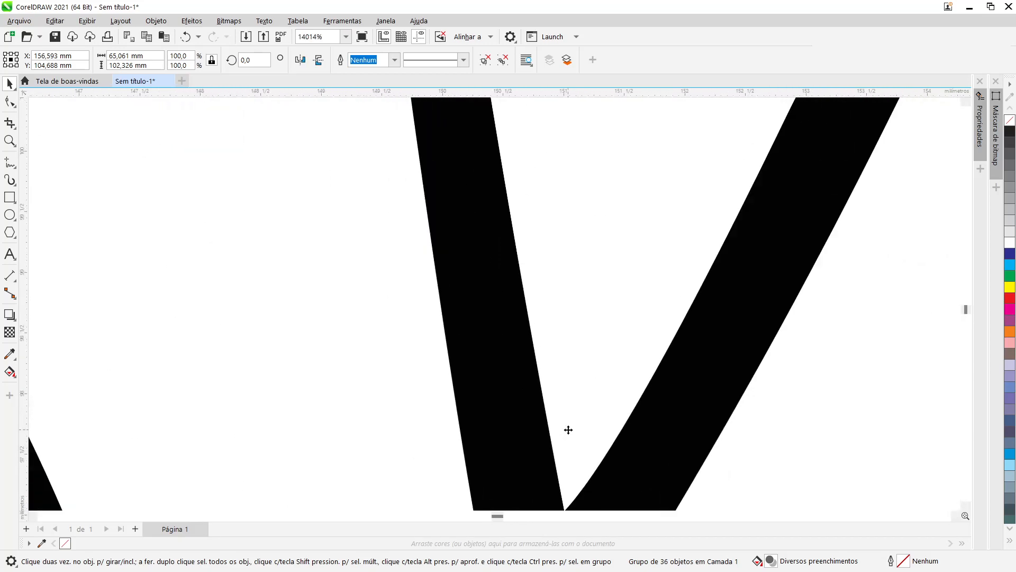
scroll(568, 430, down, 5)
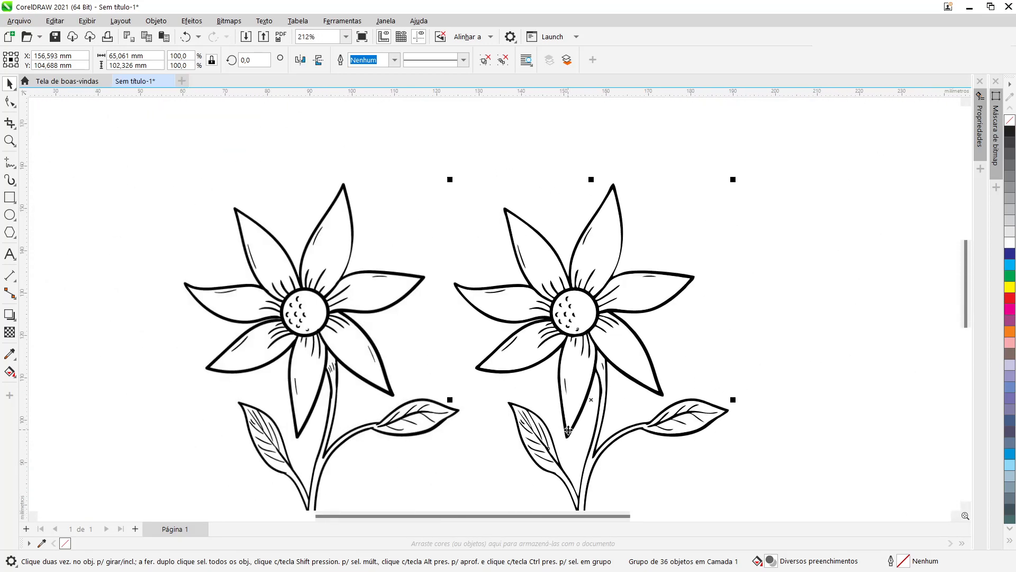
scroll(449, 358, down, 2)
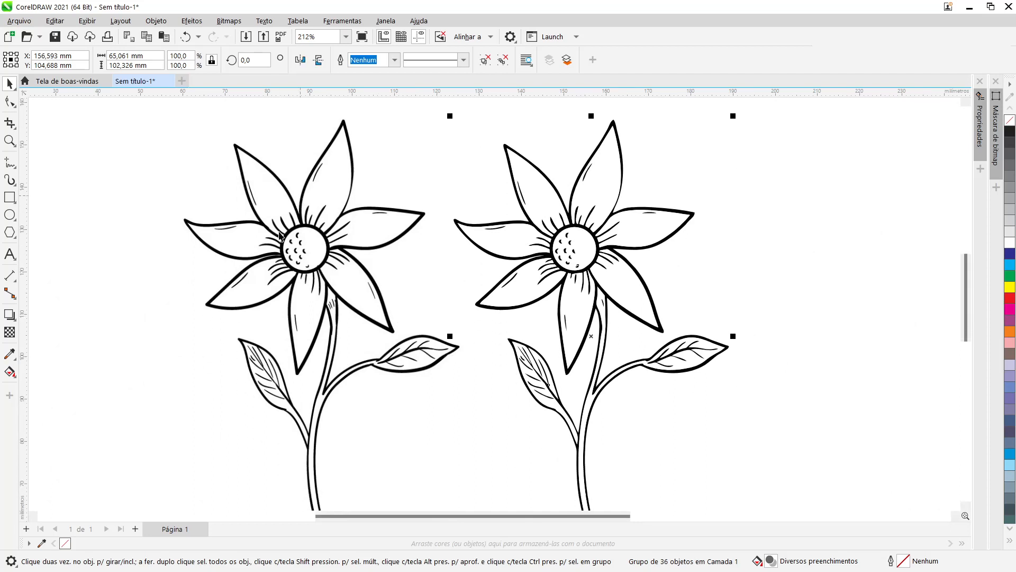
Step: Select the original bitmap and zoom in on its petal edges to compare them with the vector trace
click(196, 246)
scroll(196, 247, up, 2)
scroll(196, 246, up, 6)
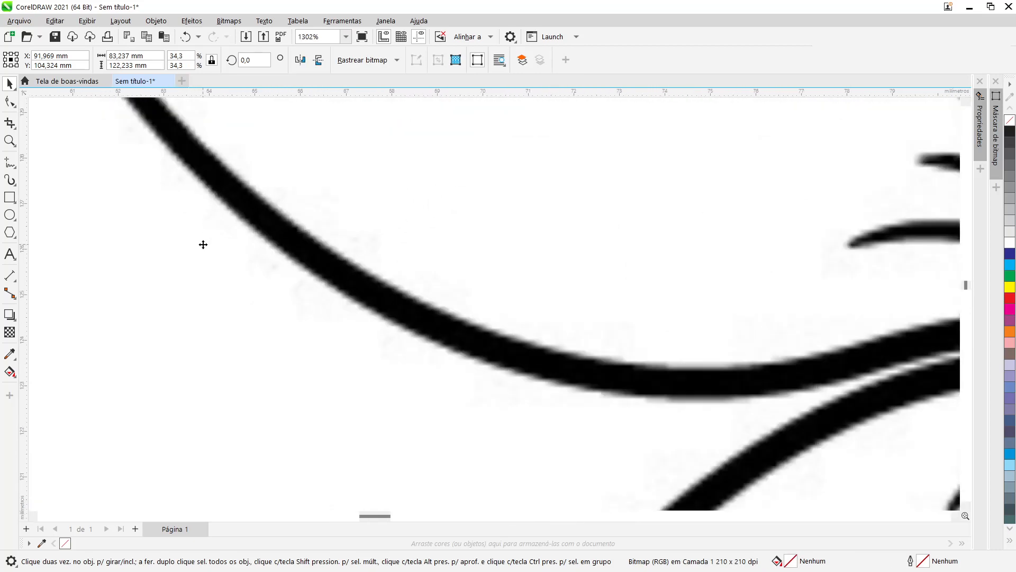
scroll(342, 261, down, 4)
scroll(342, 261, up, 2)
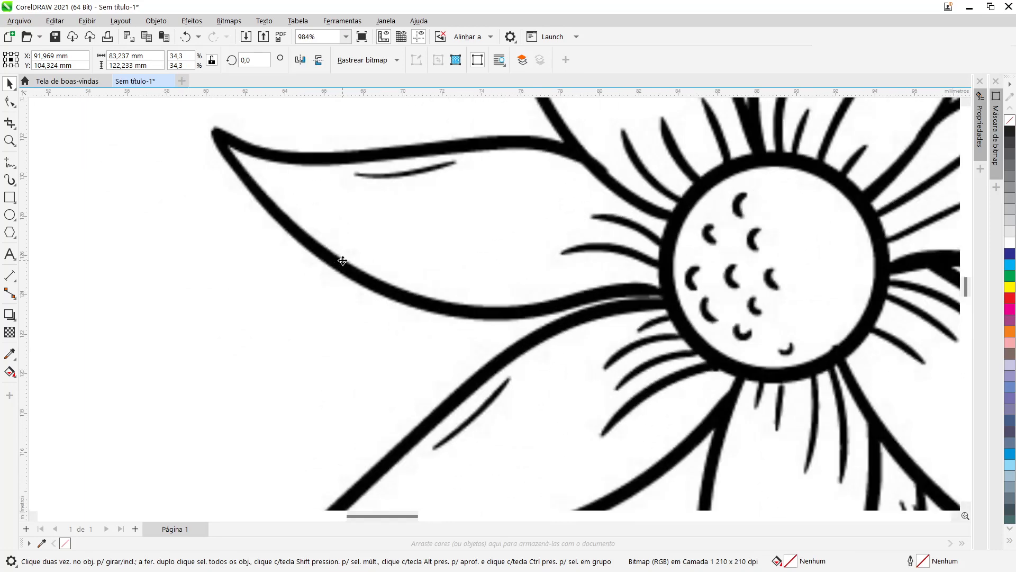
scroll(343, 261, up, 3)
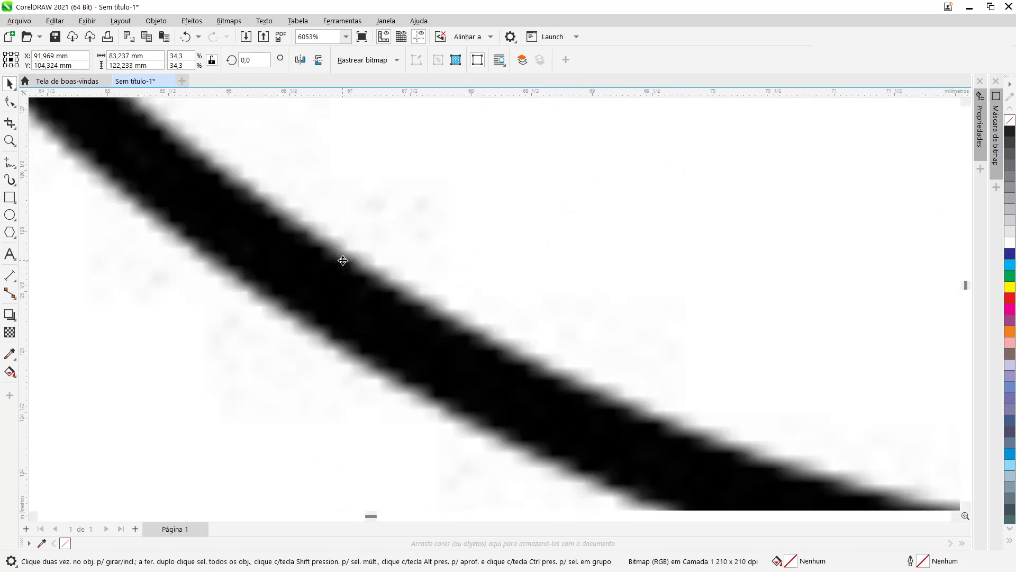
scroll(343, 261, down, 5)
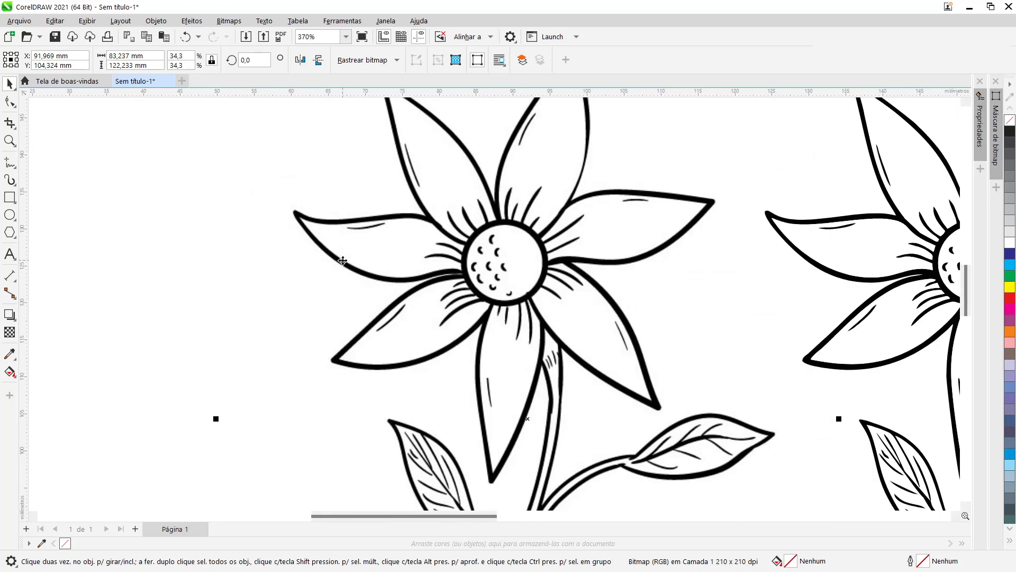
Step: Move the traced vector group farther to the right of the original bitmap
scroll(343, 260, down, 2)
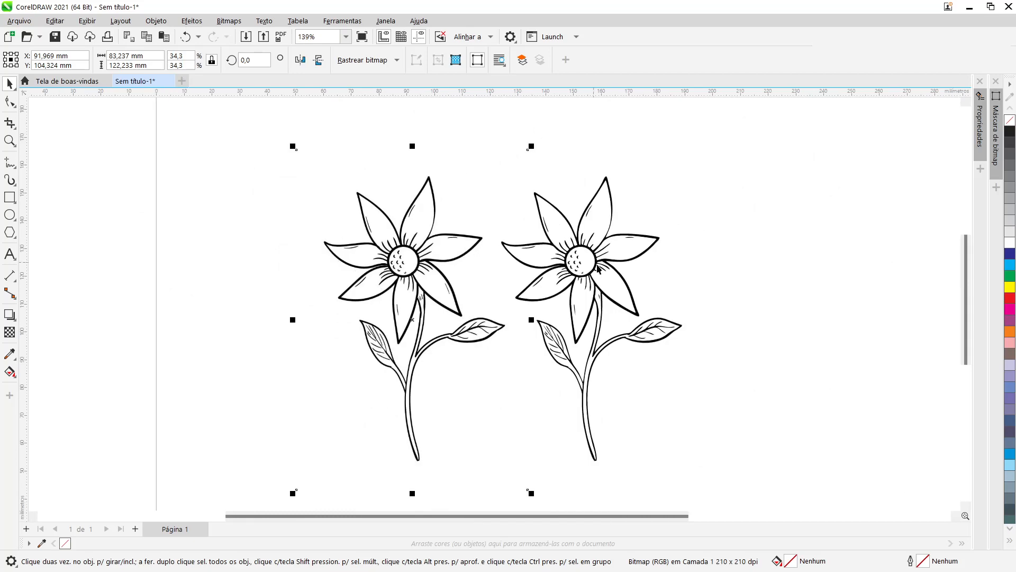
click(598, 268)
drag(598, 286, 741, 292)
Step: Ungroup the traced vector artwork into separate shapes
scroll(780, 286, up, 1)
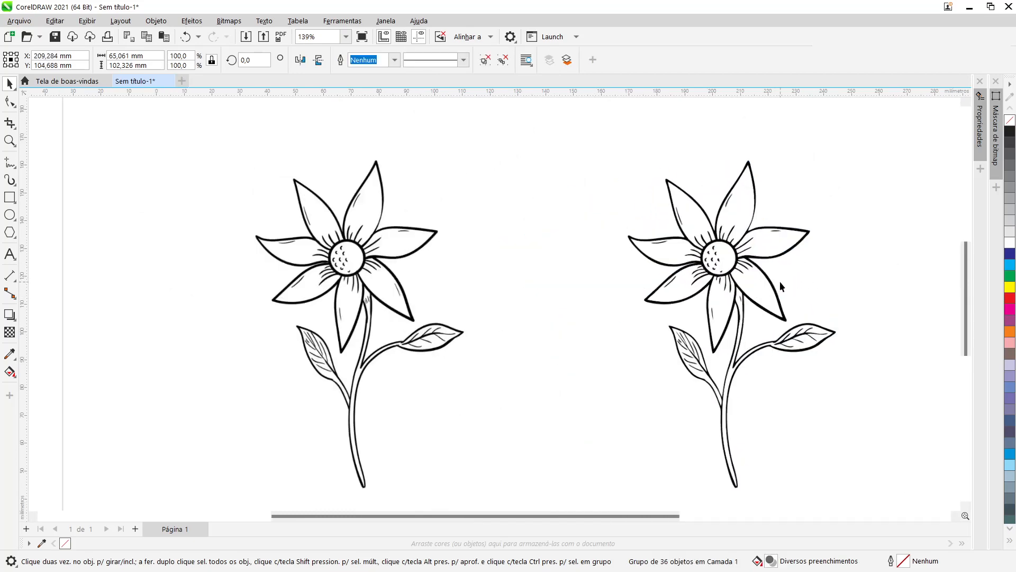
scroll(780, 286, up, 2)
drag(615, 515, 705, 521)
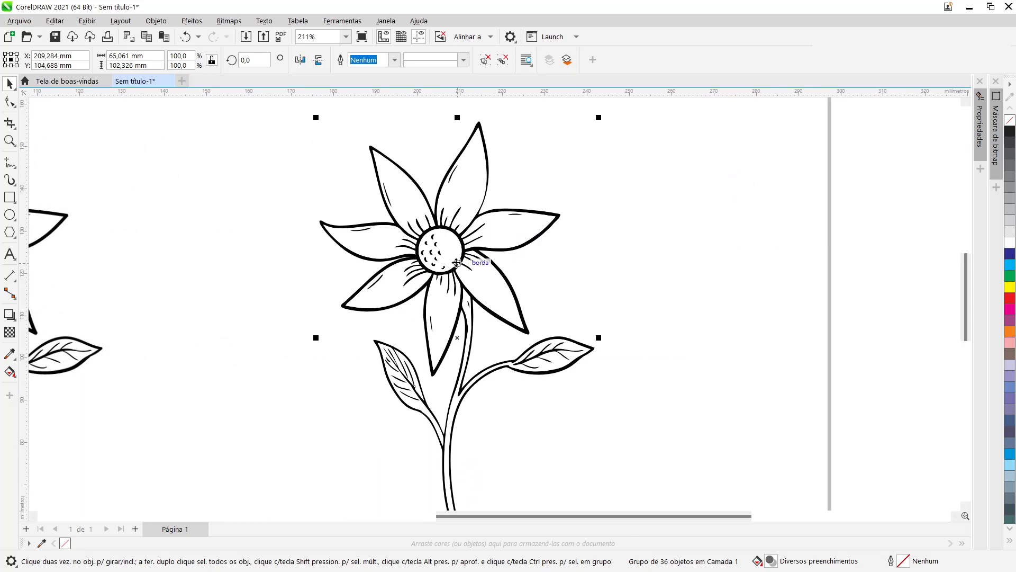
scroll(456, 263, down, 1)
scroll(423, 270, down, 1)
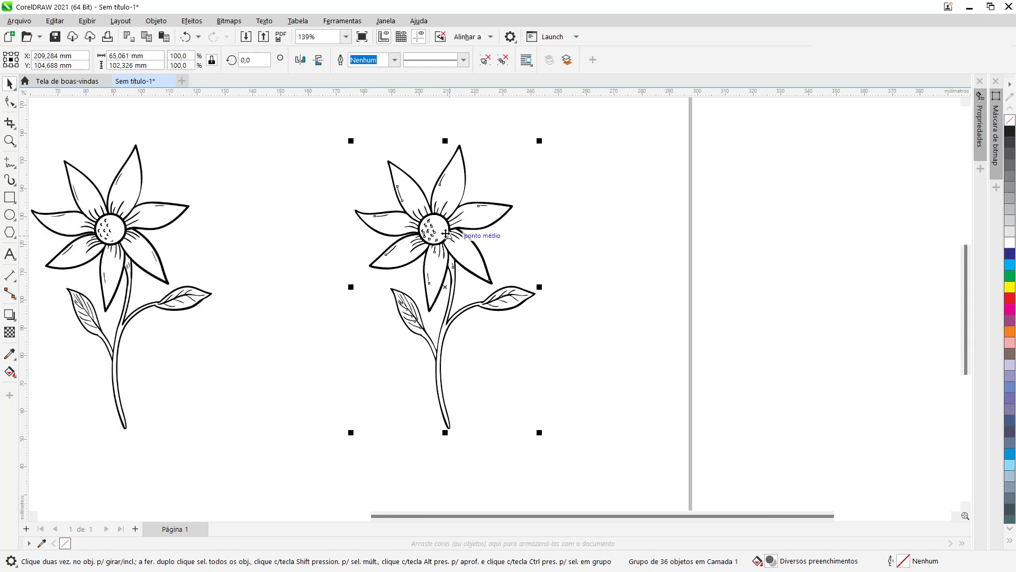
key(ctrl+u)
click(598, 162)
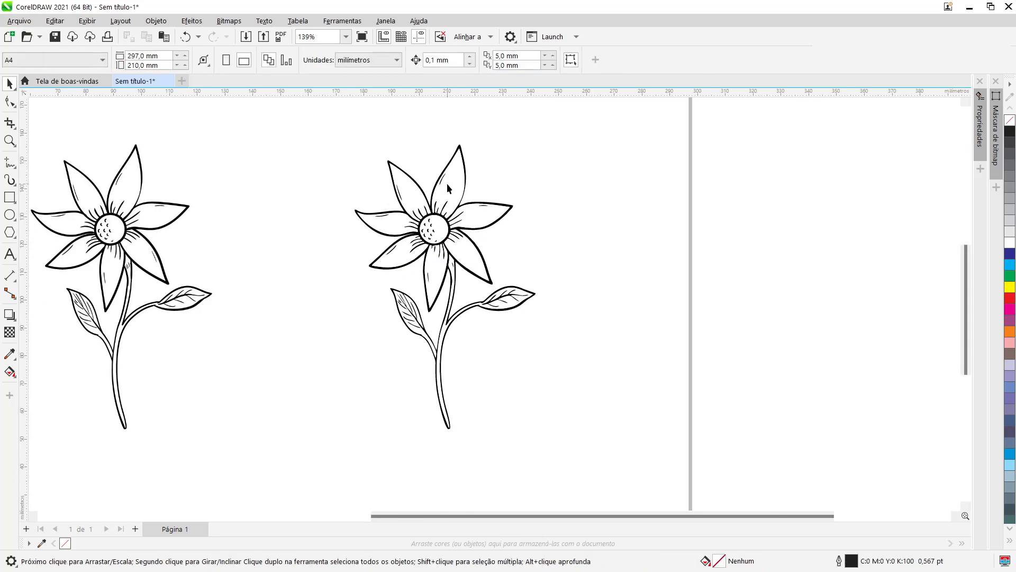
Step: Pull two petal fill shapes out of the traced flower and fill them gray and blue
drag(446, 183, 572, 162)
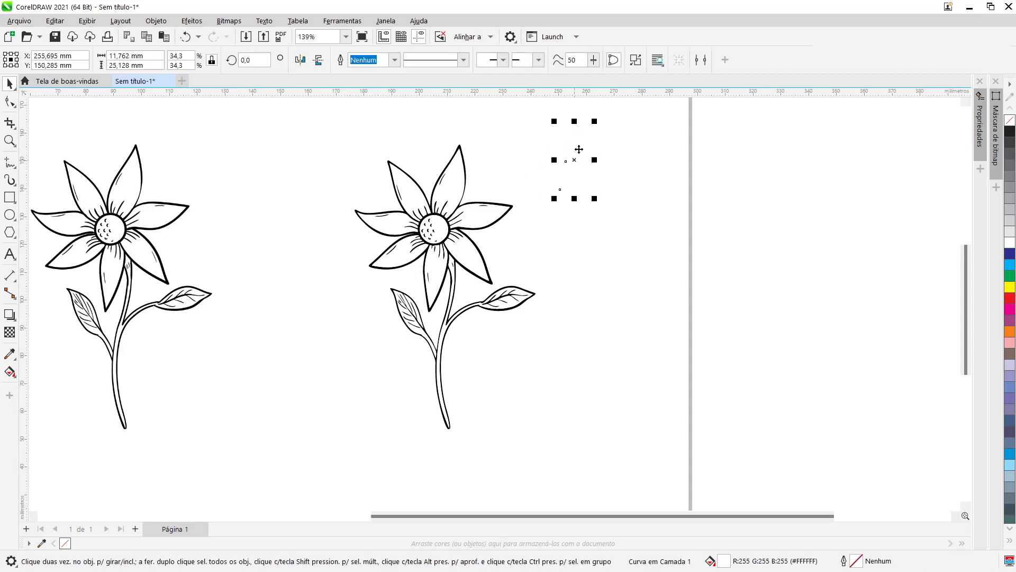
click(1010, 209)
click(455, 199)
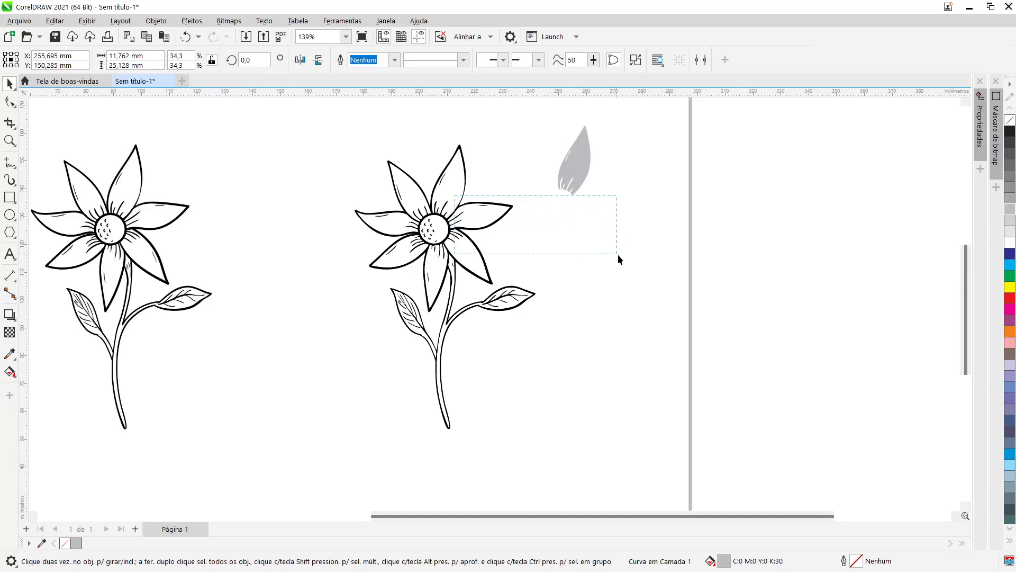
drag(617, 254, 620, 256)
click(495, 171)
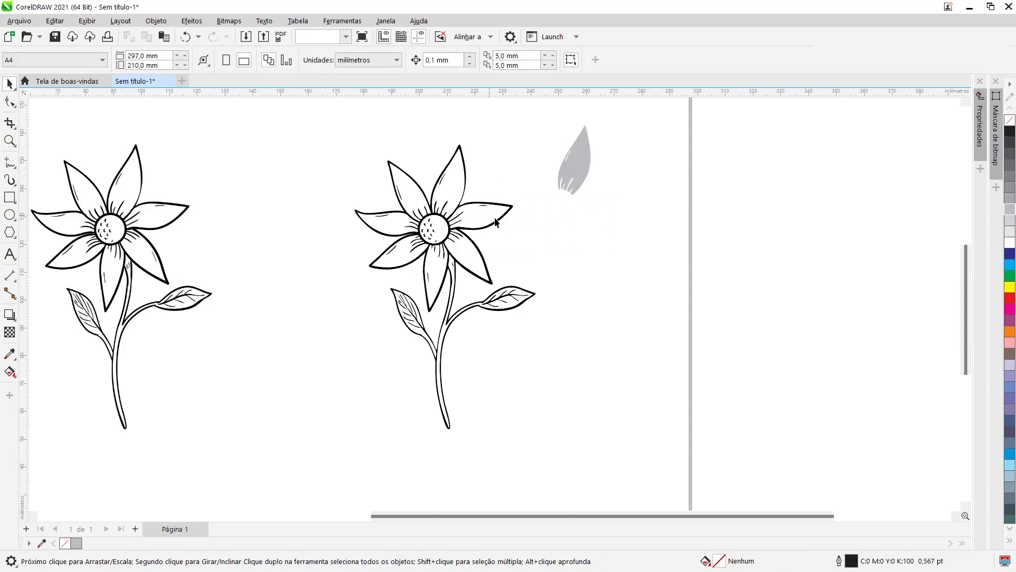
drag(496, 221, 619, 245)
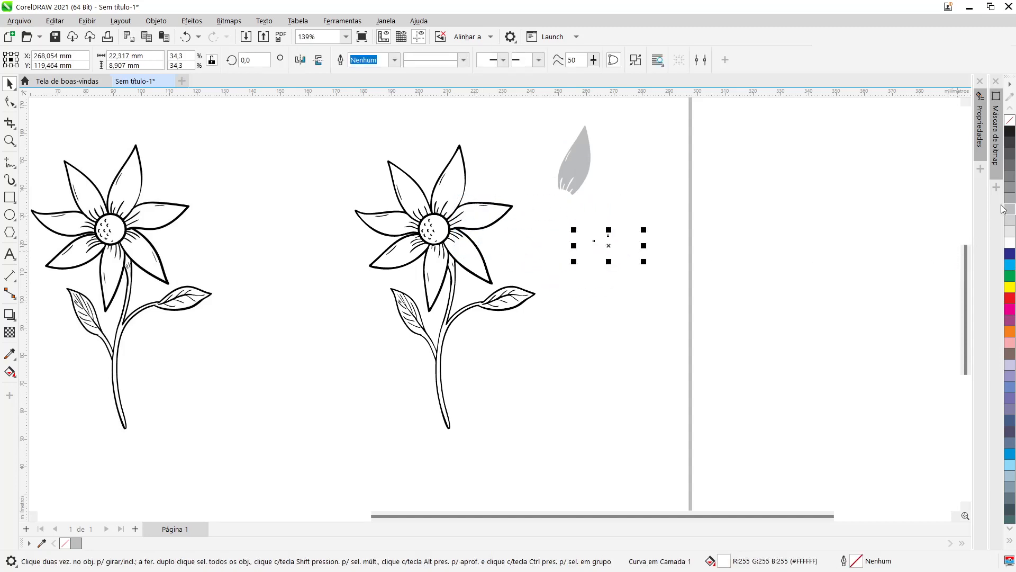
click(1010, 256)
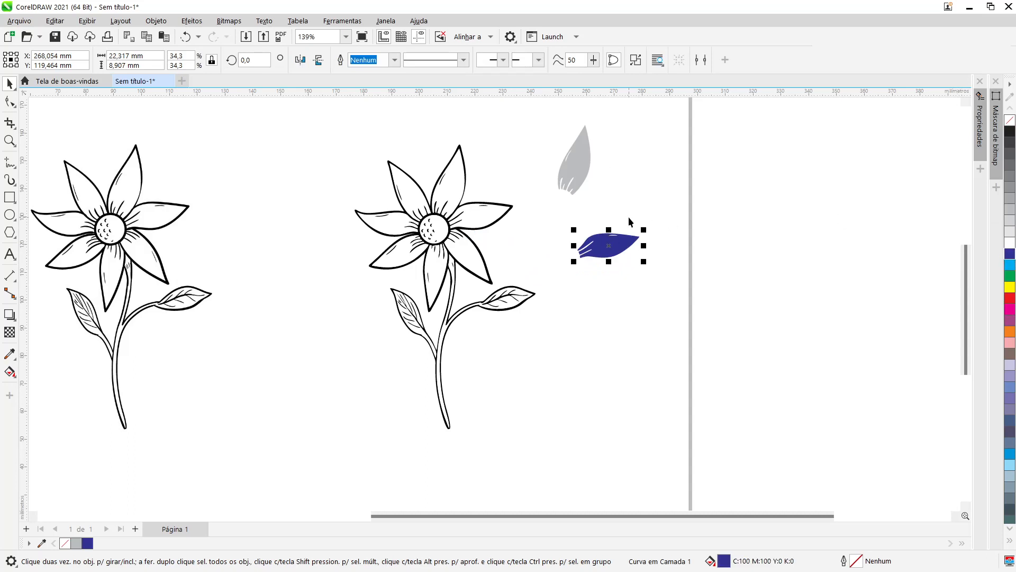
Step: Undo the four petal moves and fills
click(189, 41)
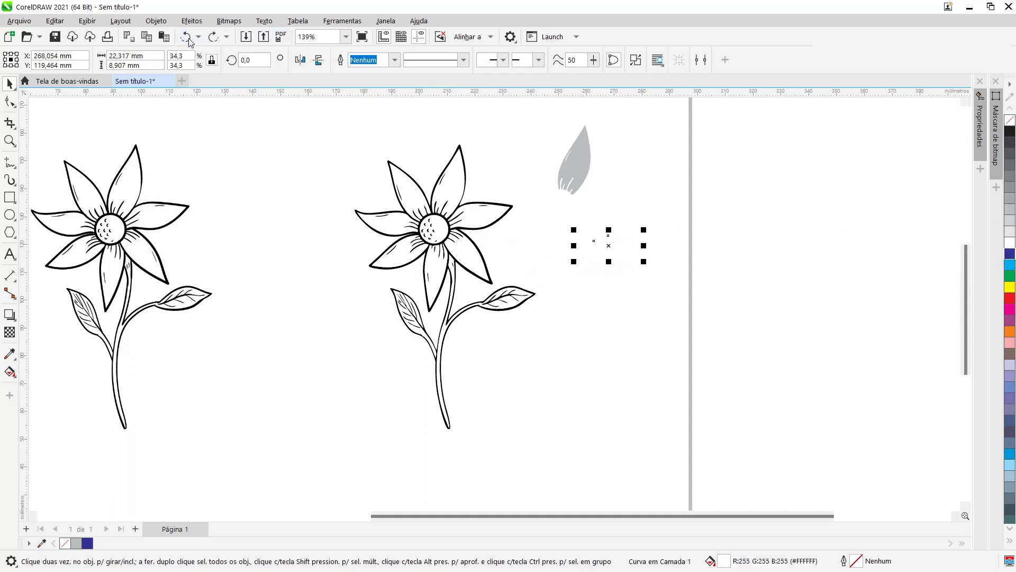
click(189, 41)
click(189, 41)
click(189, 41)
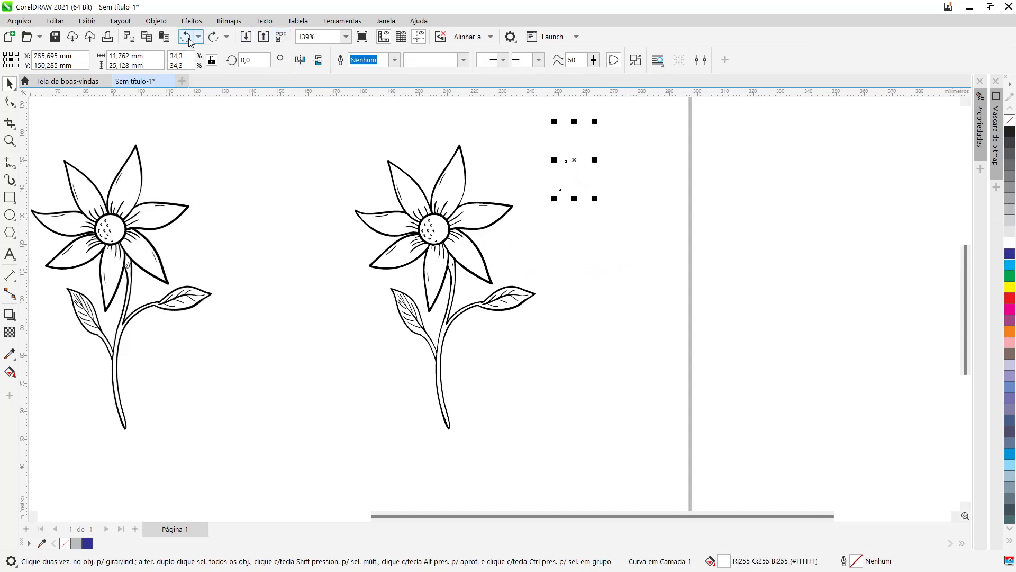
Step: Fill the top petal and the upper right petal with orange-red
click(1009, 299)
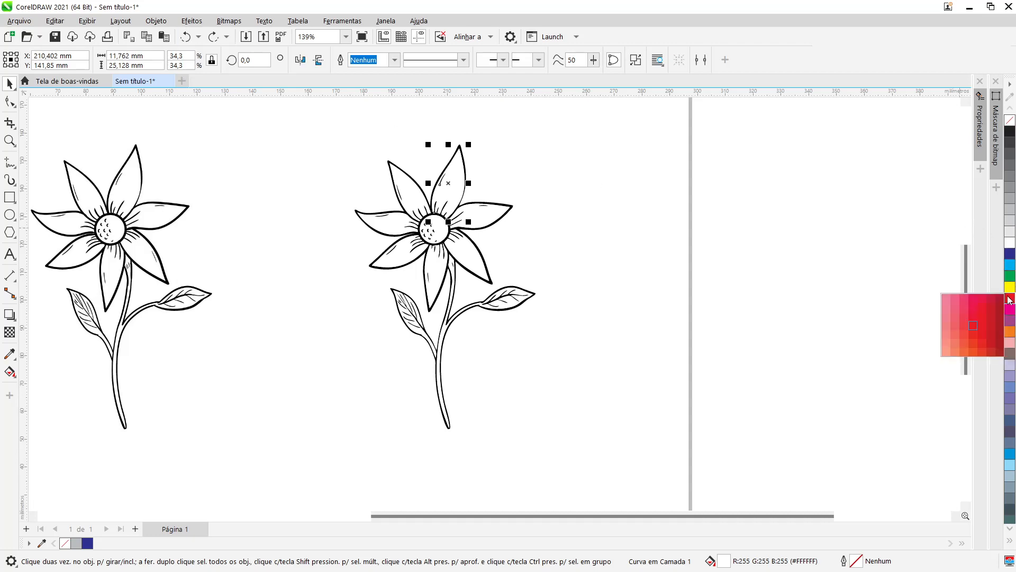
click(977, 342)
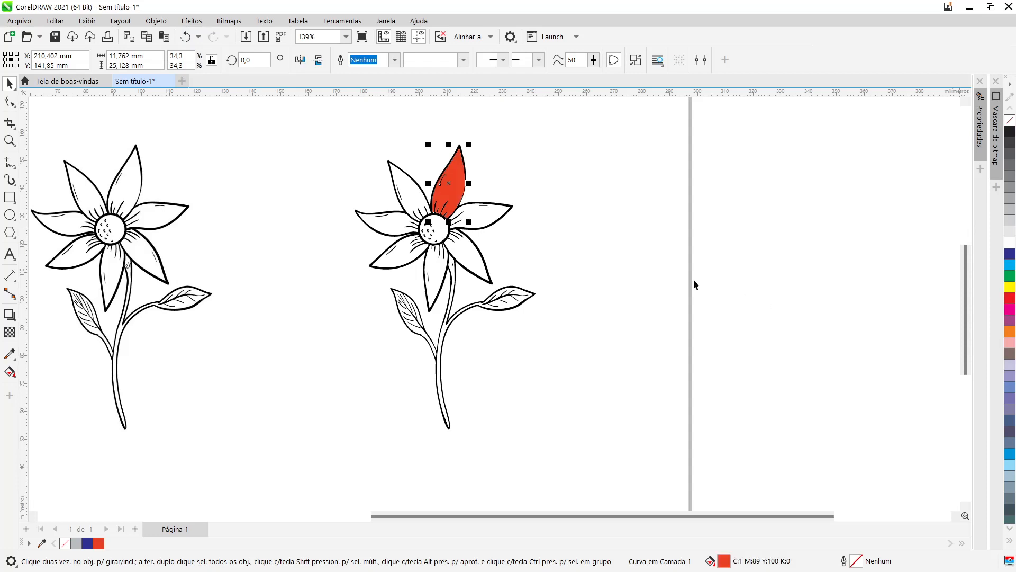
click(475, 224)
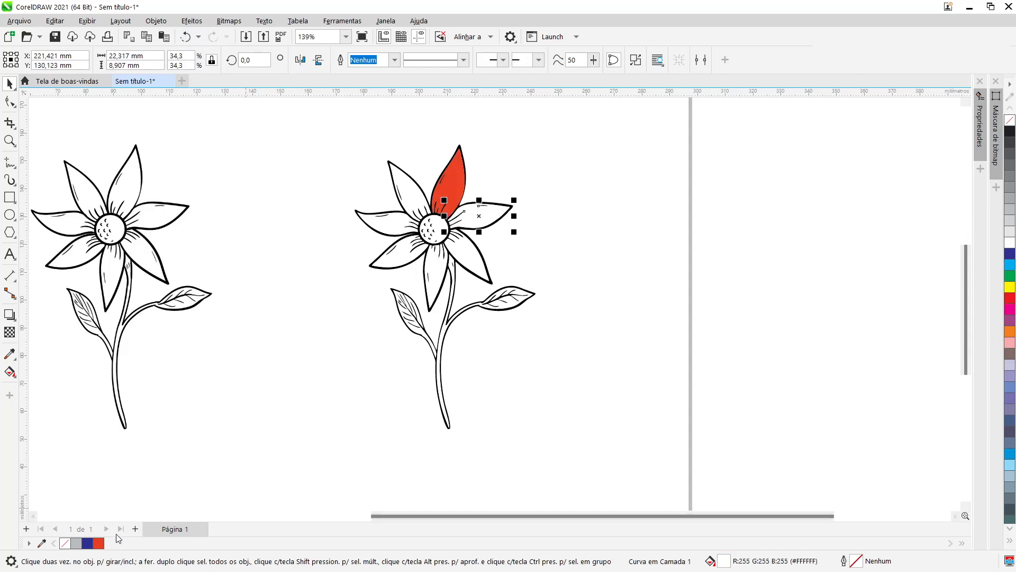
click(100, 545)
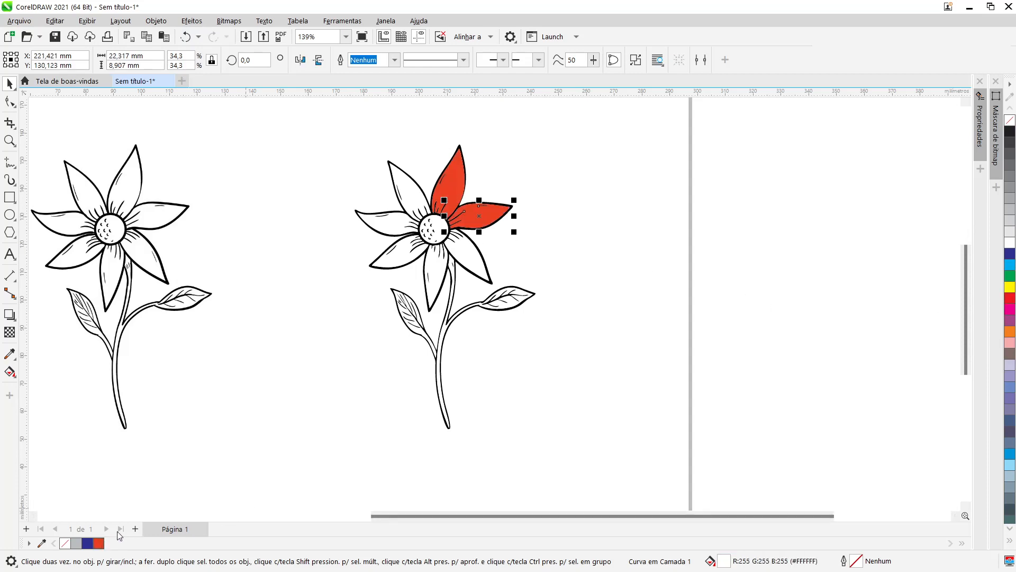
Step: Select the remaining five petals together and fill them with the same orange-red
click(477, 266)
ctrl+click(431, 278)
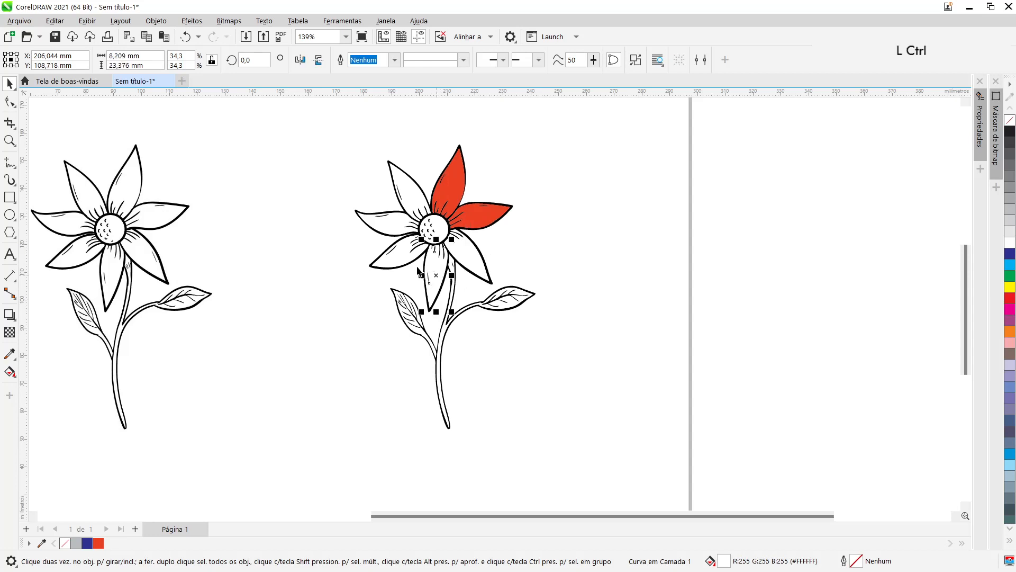
ctrl+click(403, 257)
ctrl+click(389, 227)
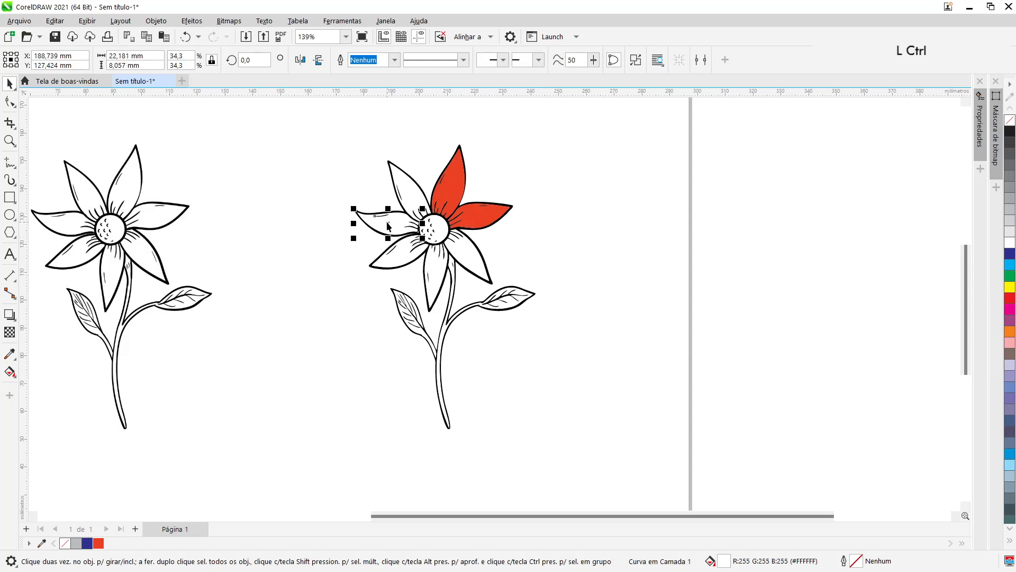
shift+click(408, 185)
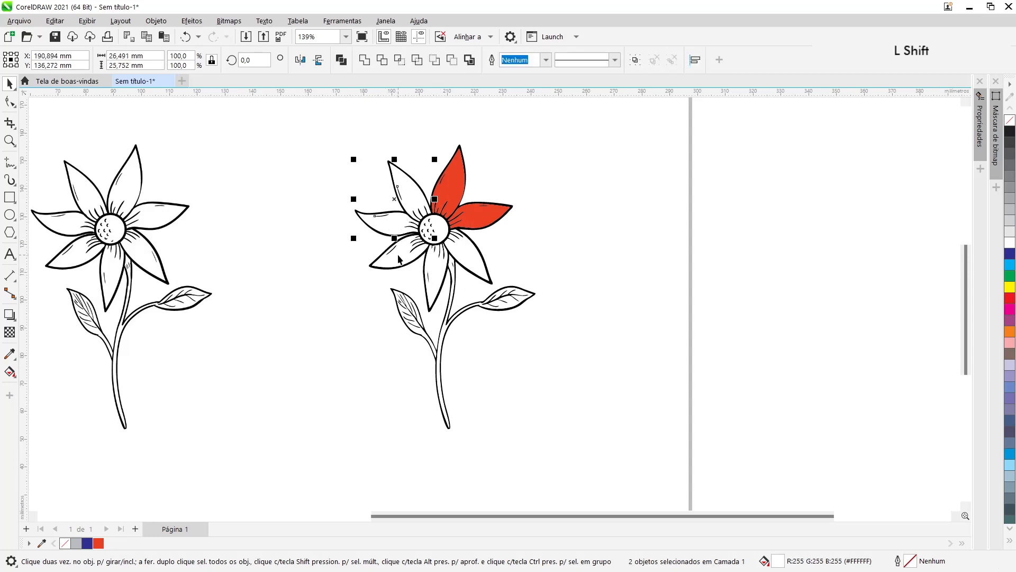
shift+click(399, 259)
shift+click(435, 286)
shift+click(475, 261)
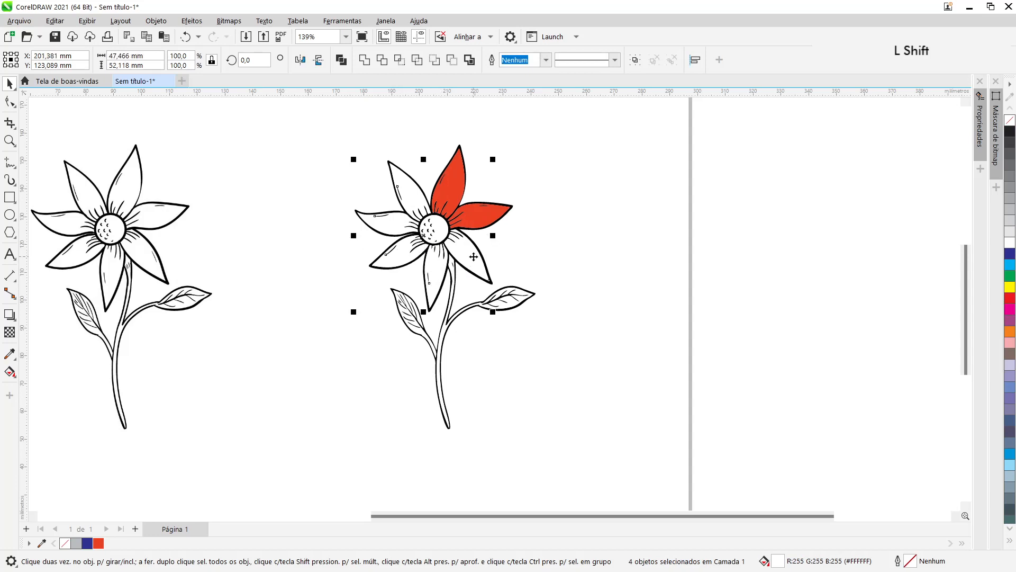
click(99, 543)
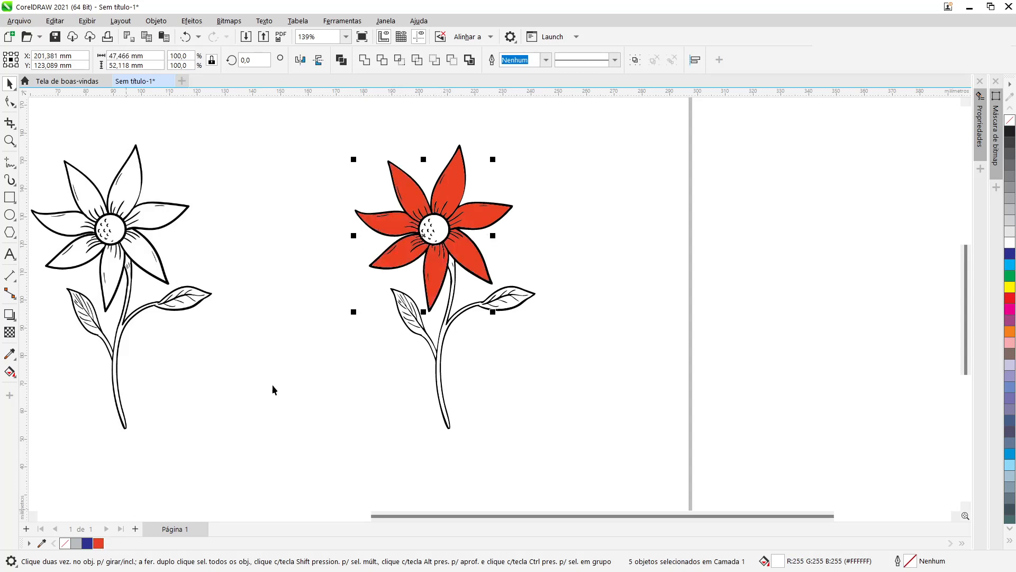
click(273, 390)
Step: Fill the left leaf and the right leaf with stem in green
scroll(420, 335, up, 5)
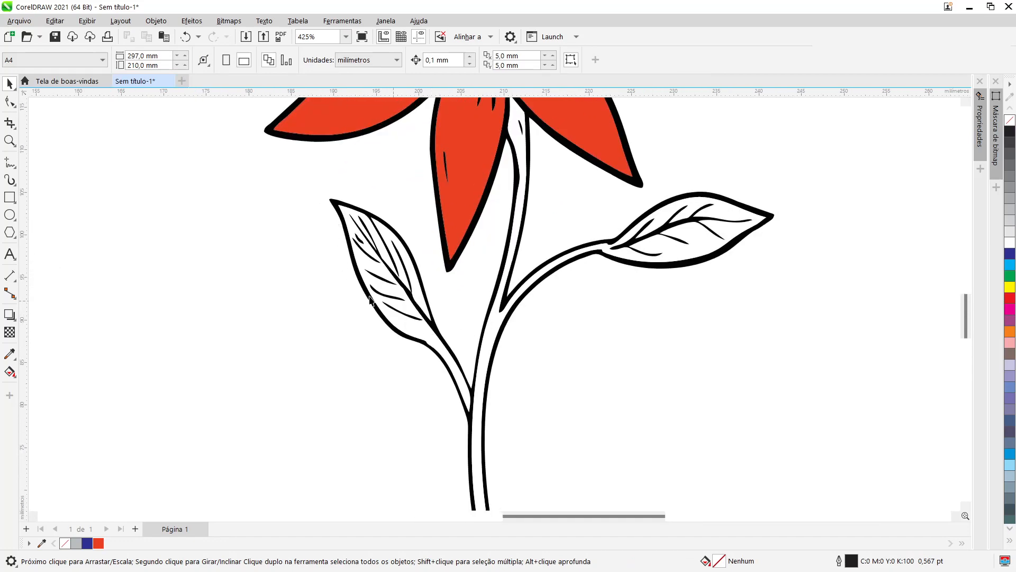
click(415, 335)
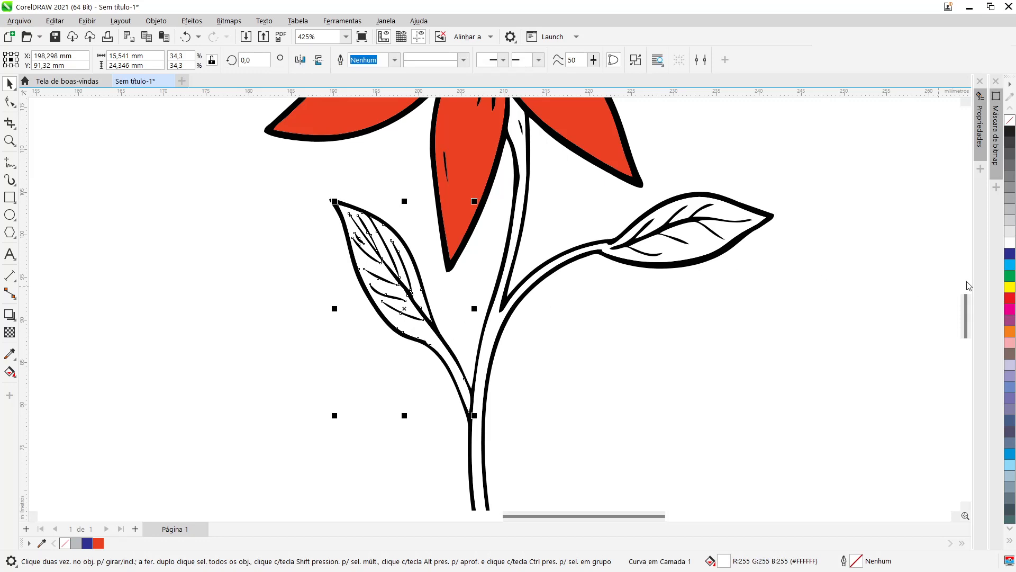
click(1011, 281)
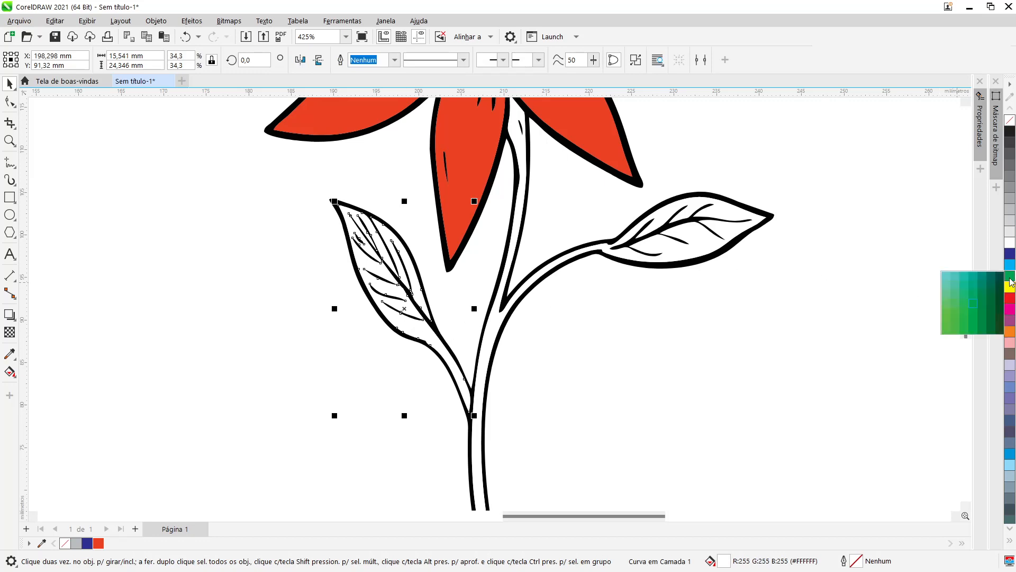
click(985, 319)
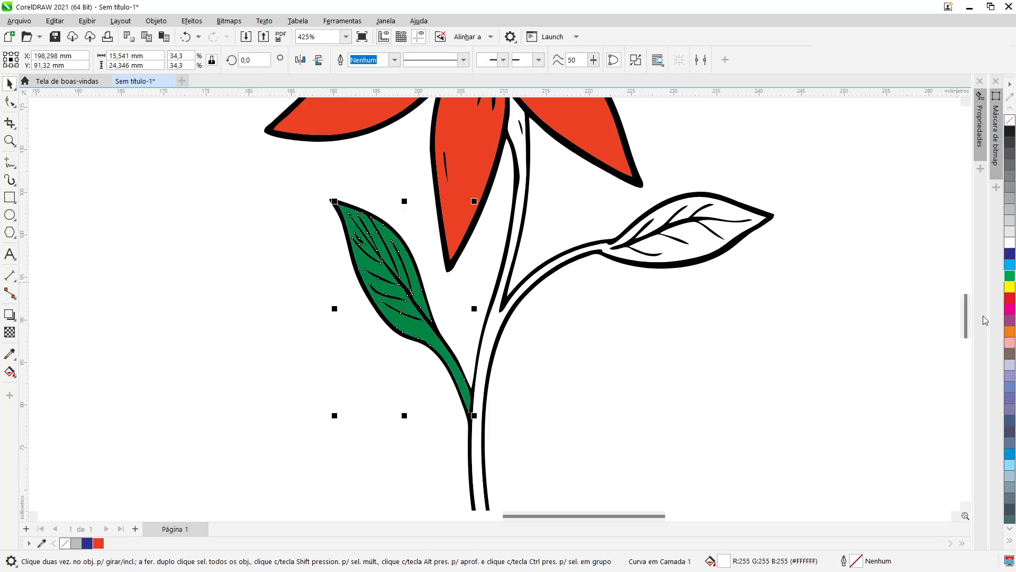
click(699, 246)
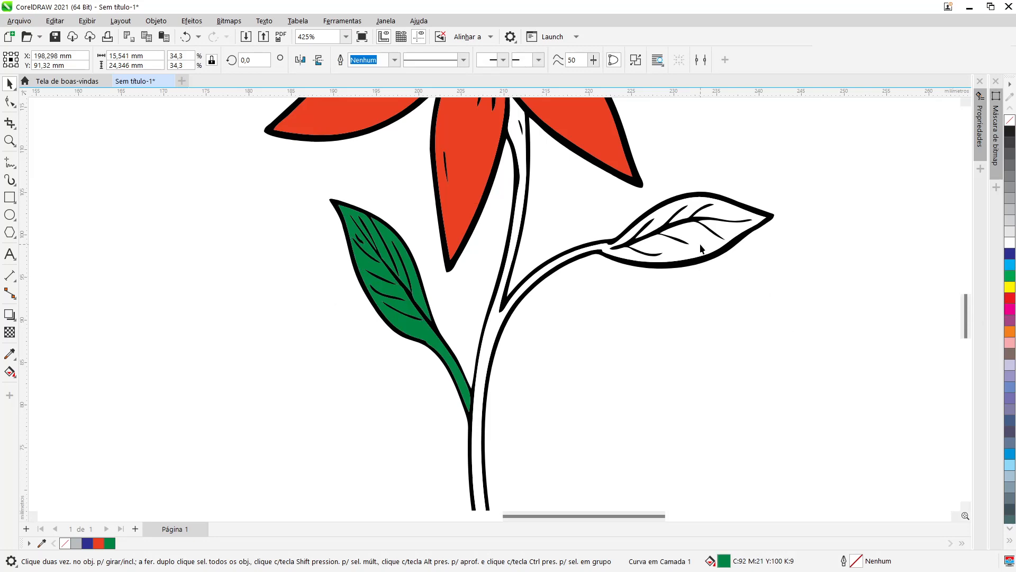
click(1011, 281)
Step: Fill the flower's center with red
scroll(616, 297, down, 4)
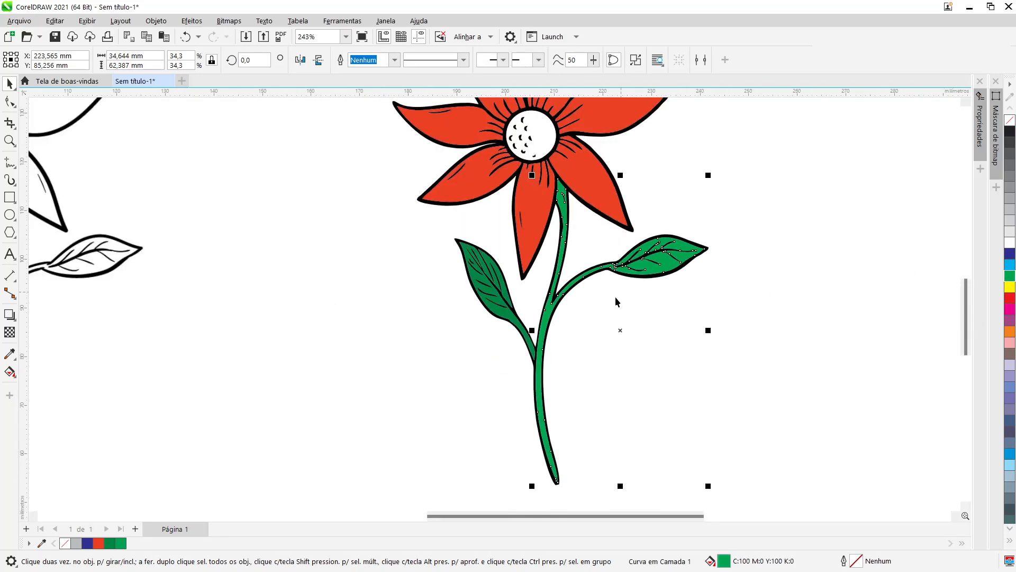
click(562, 177)
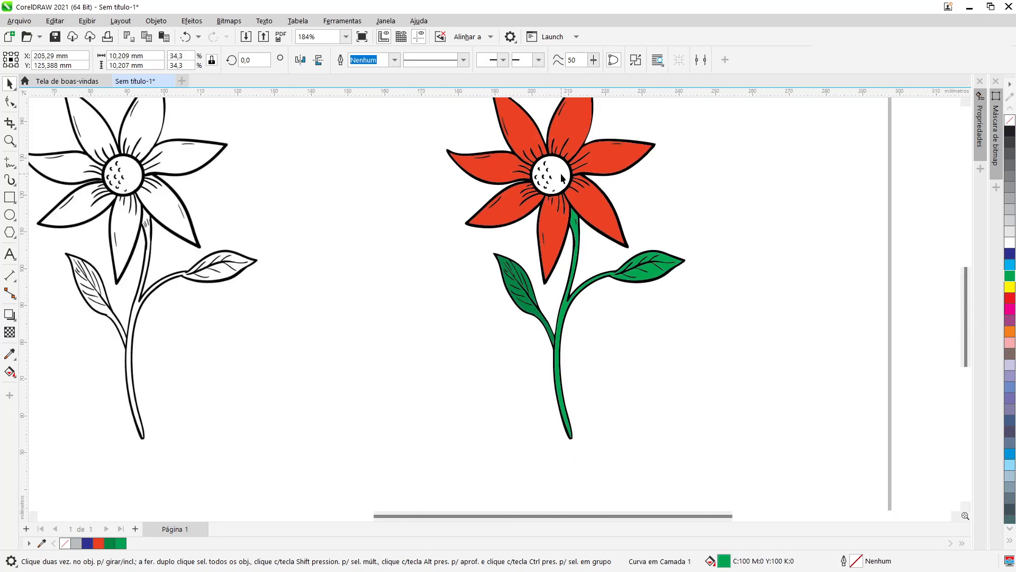
click(1008, 299)
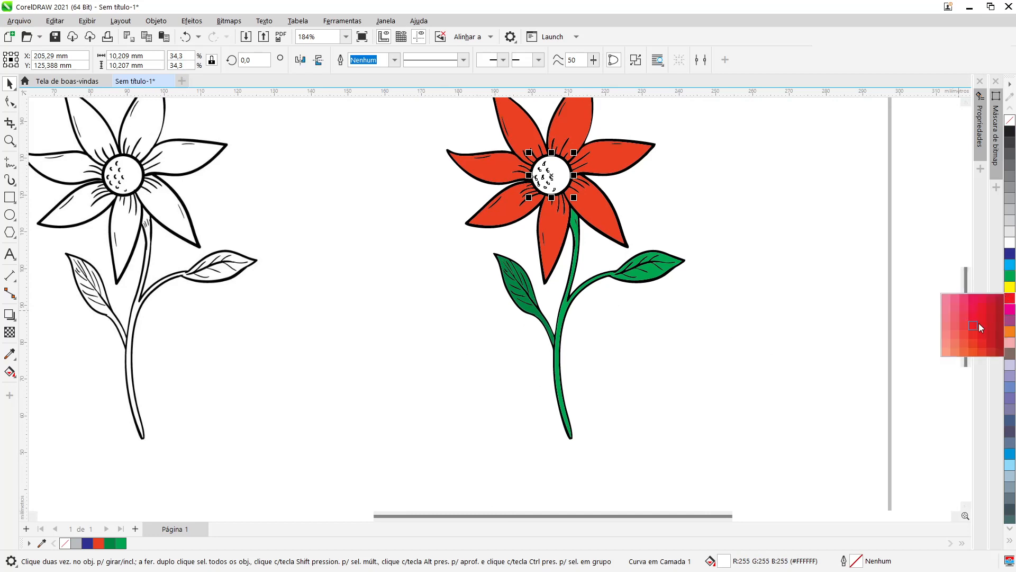
click(983, 328)
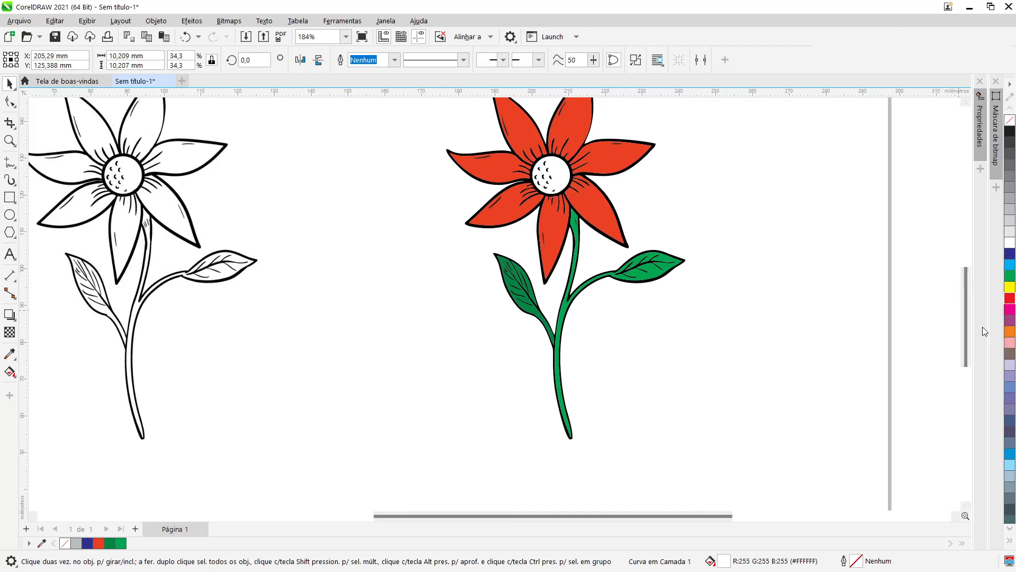
click(704, 298)
Step: Recolor the flower's center with a lighter coral red
click(553, 173)
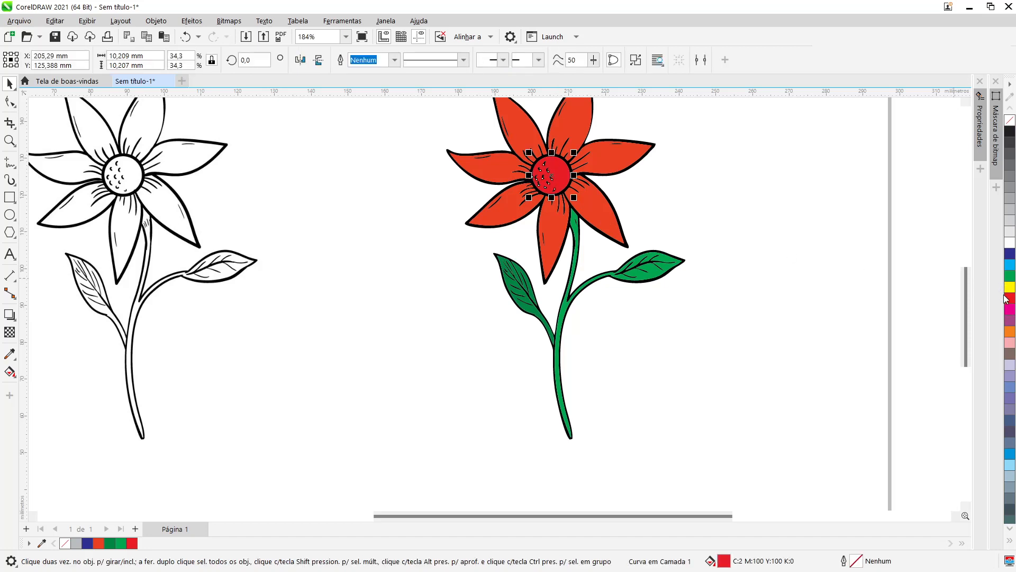
click(1010, 297)
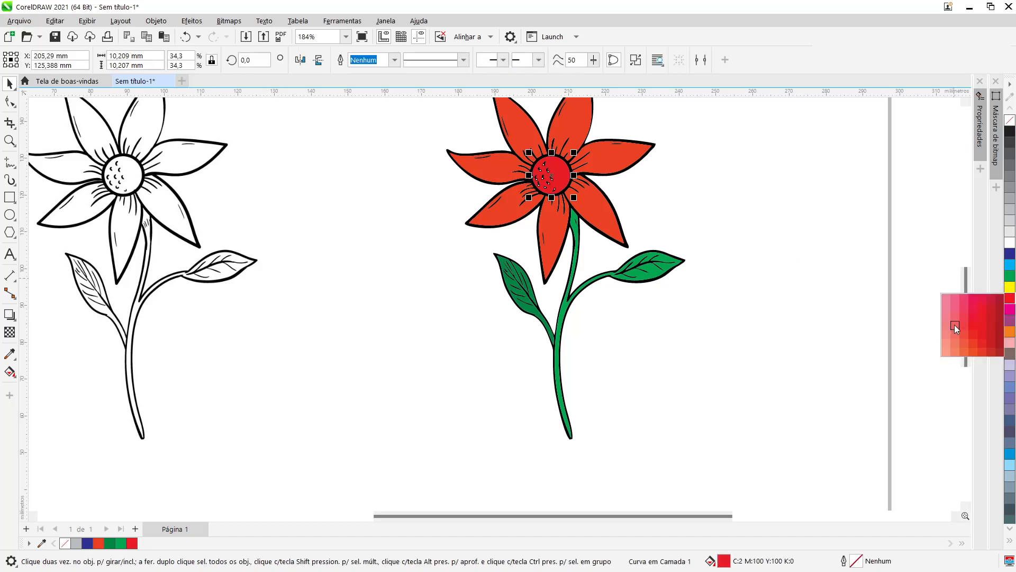
click(955, 325)
click(654, 299)
Step: Zoom in on the colored flower to inspect the filled petals and center
scroll(594, 267, up, 3)
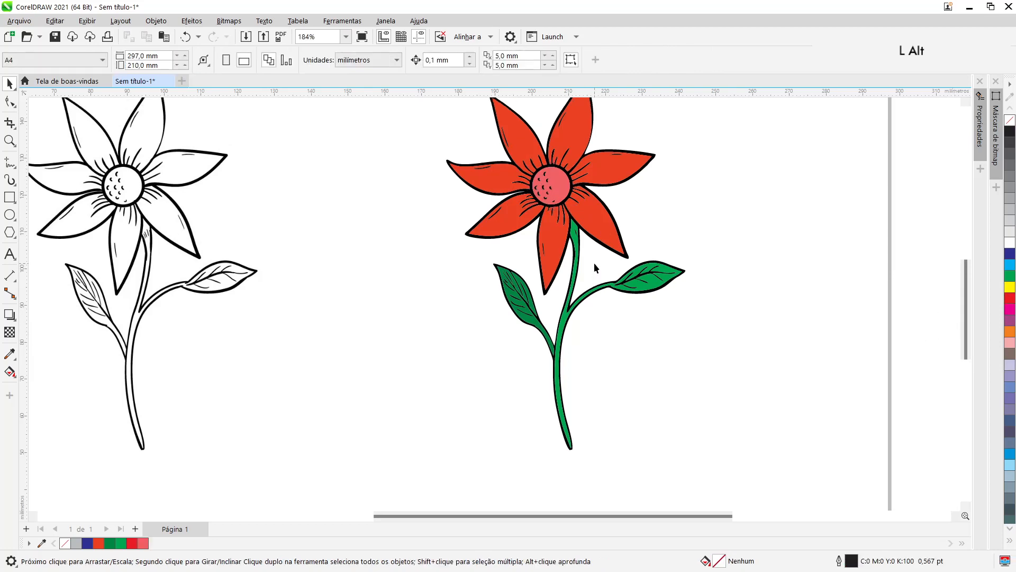
key(alt)
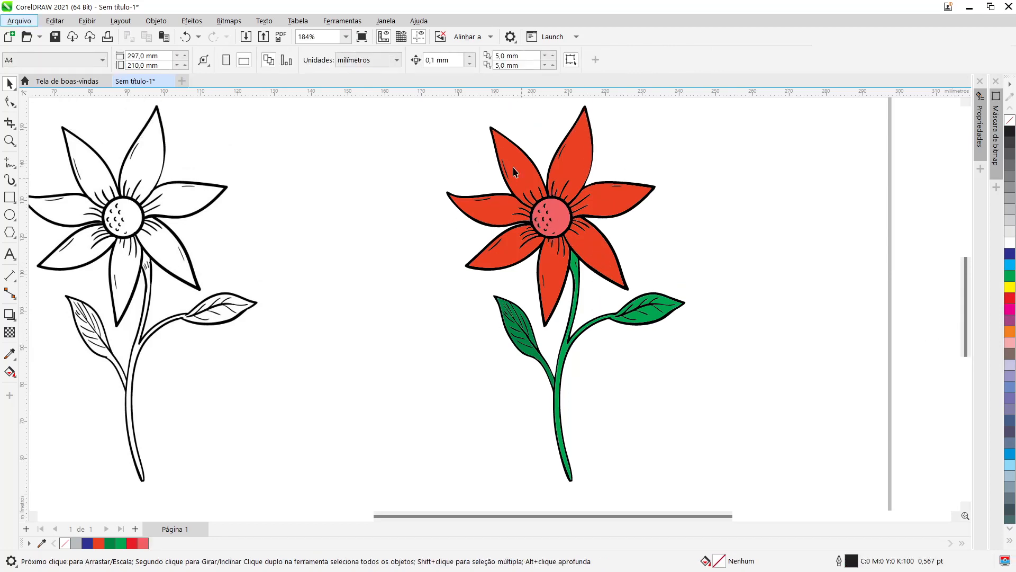
scroll(537, 144, up, 5)
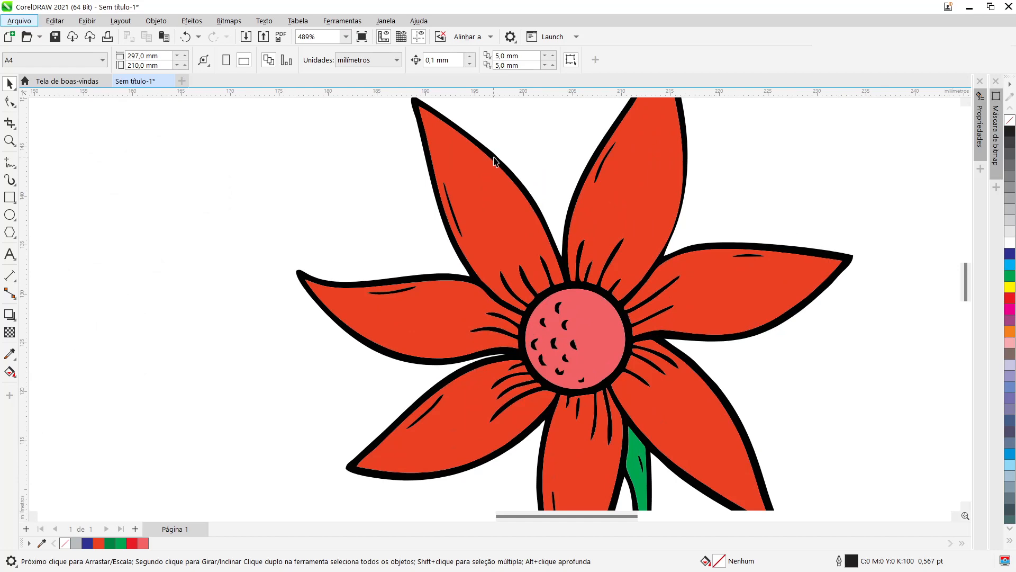
click(494, 157)
scroll(495, 155, down, 3)
scroll(496, 156, down, 3)
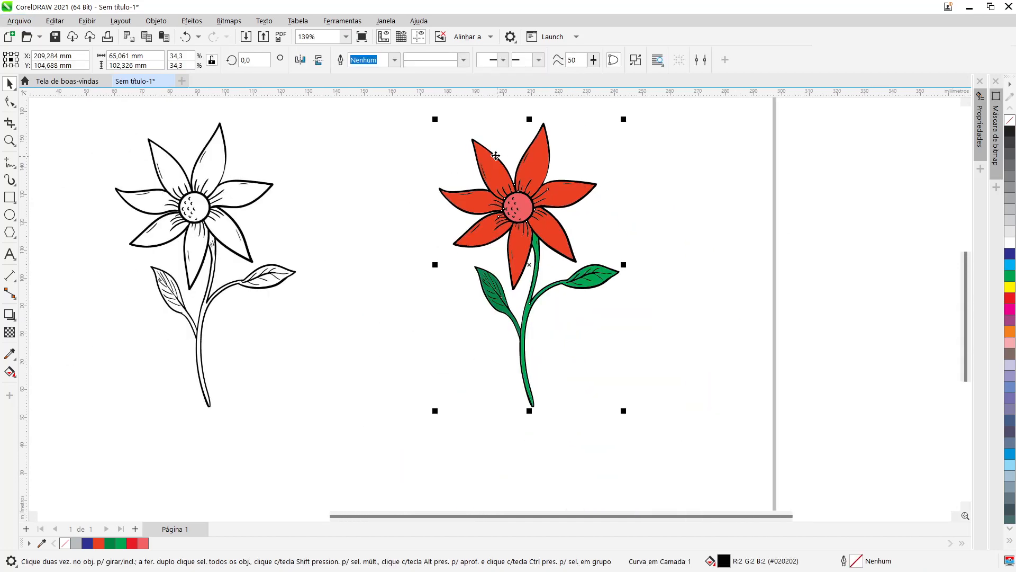
Step: Try moving the colored flower to the left and undo the move
drag(530, 263, 384, 269)
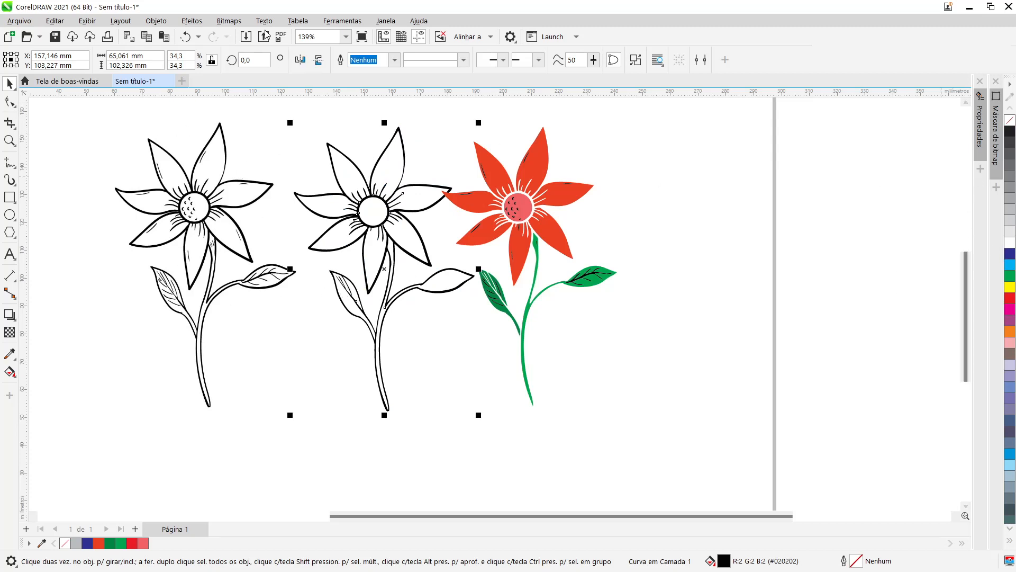
click(185, 42)
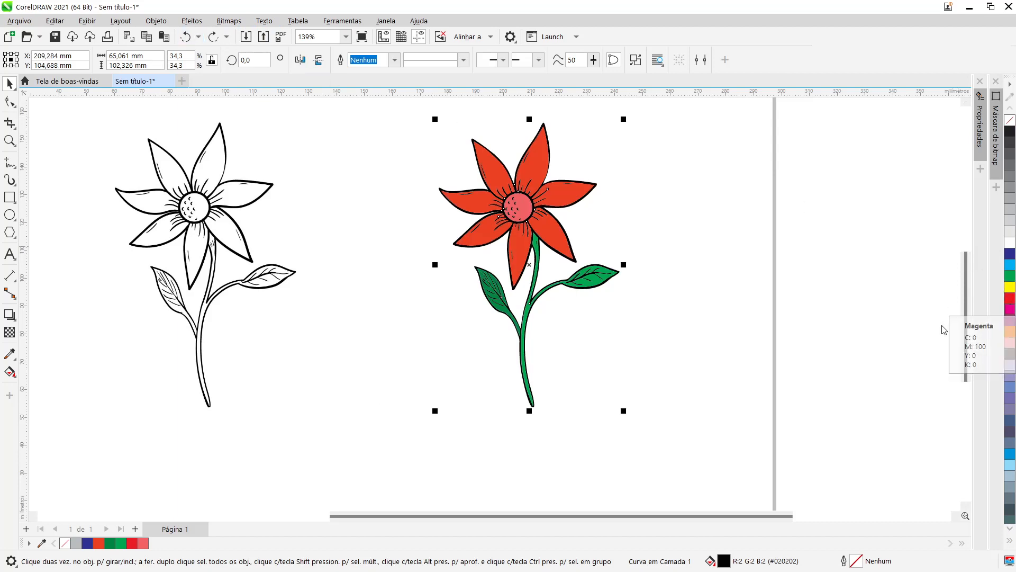
Step: Try recoloring the colored flower's outlines magenta, inspect them zoomed in, and undo the outline color change
click(1011, 312)
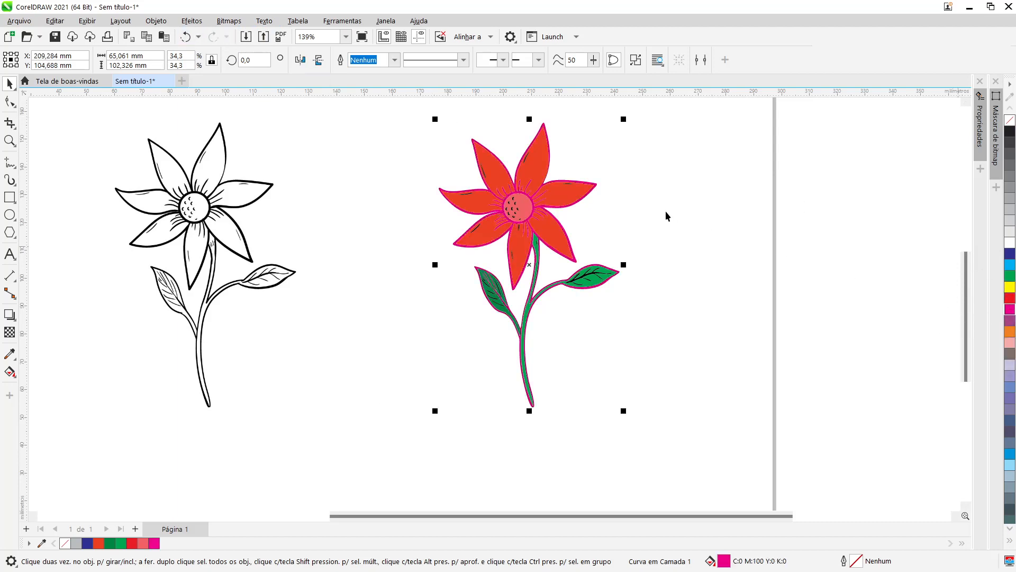
scroll(541, 188, up, 5)
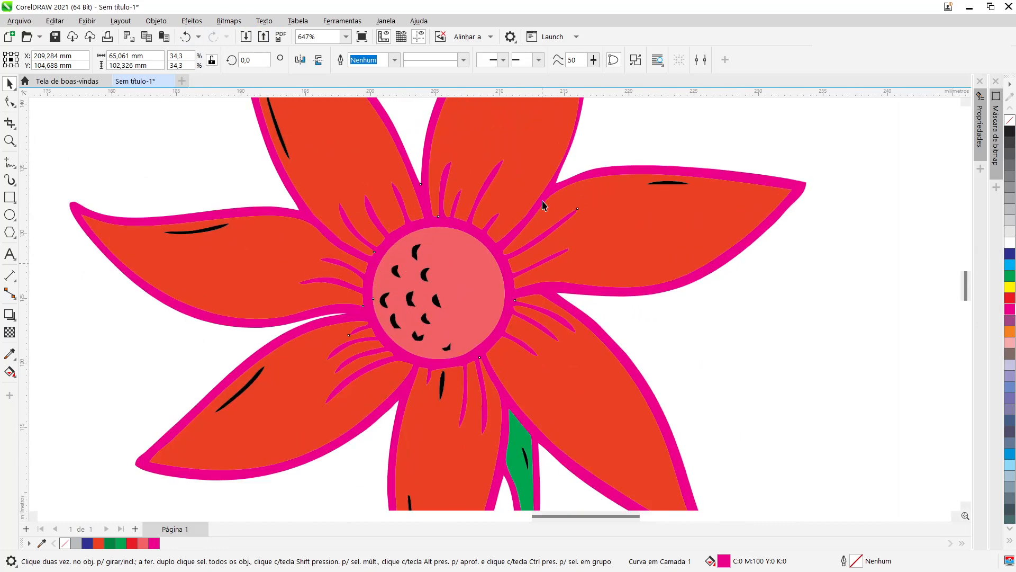
scroll(535, 263, down, 3)
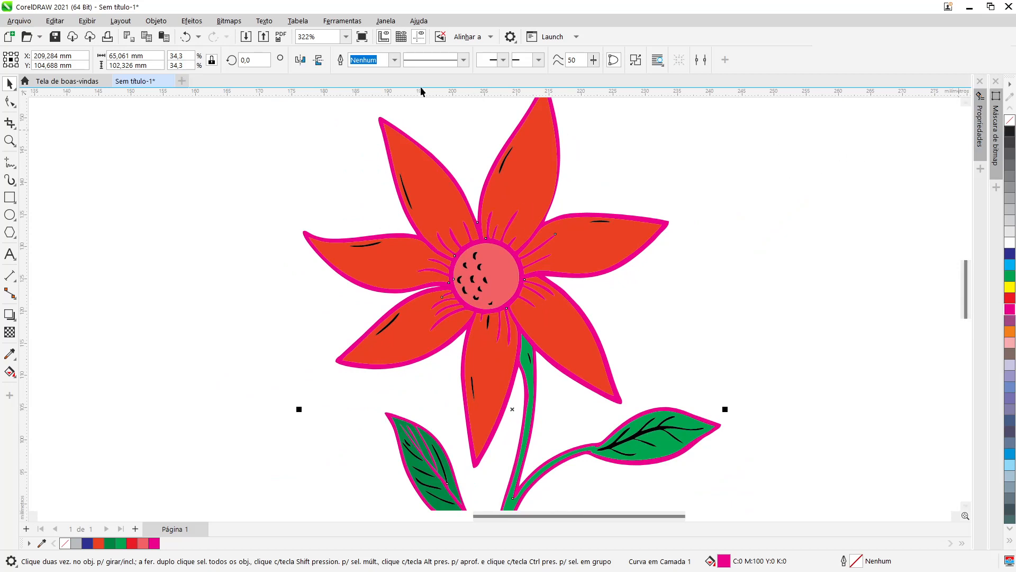
click(185, 36)
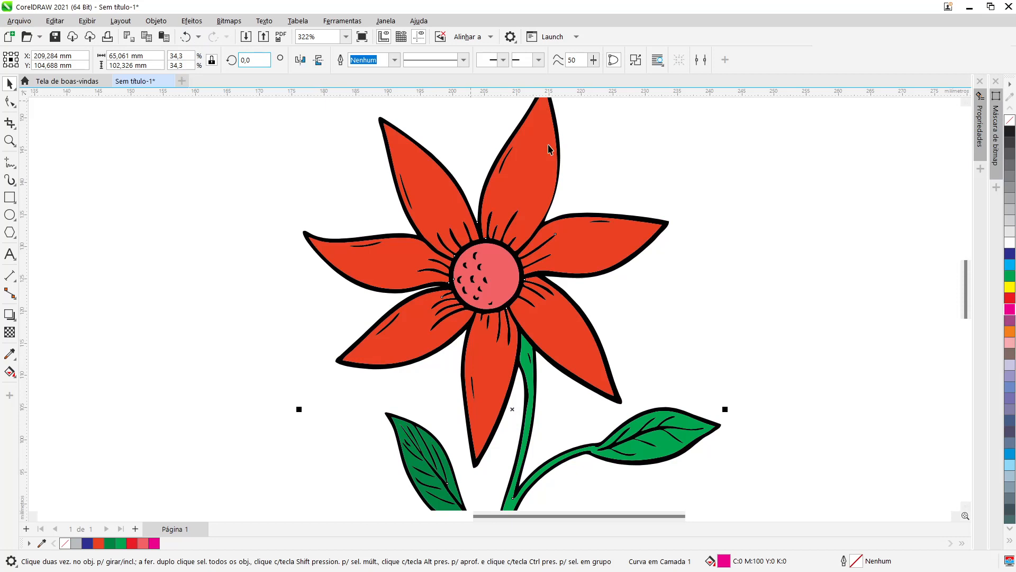
Step: Deselect the flower and zoom out to fit both flowers in view
click(739, 194)
key(F4)
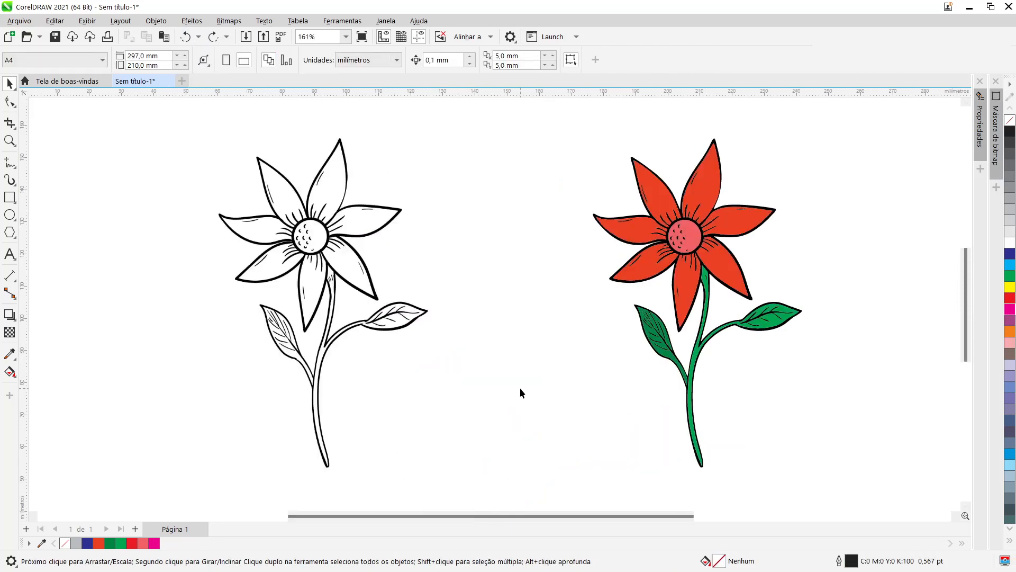